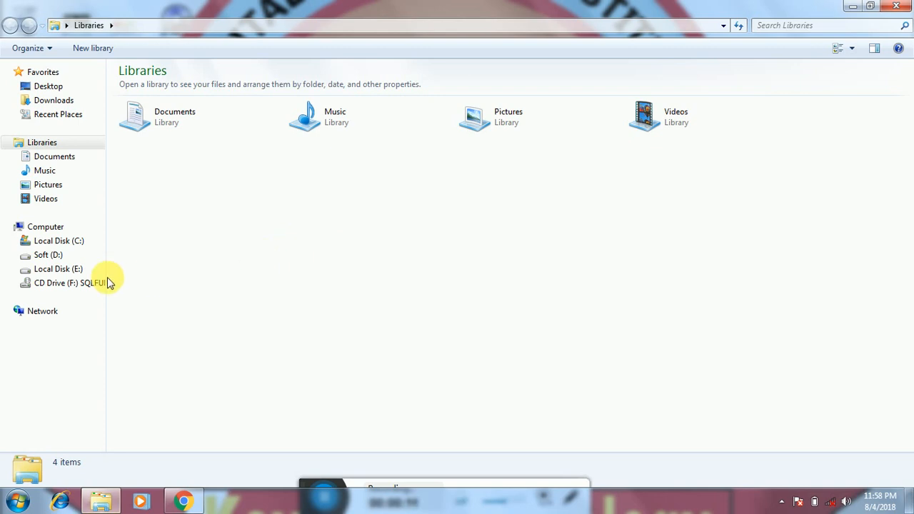
Open the SQLFULL_ENU disc on CD Drive (F:) and launch its setup program
{"action": "left_click", "coordinate": [93, 284]}
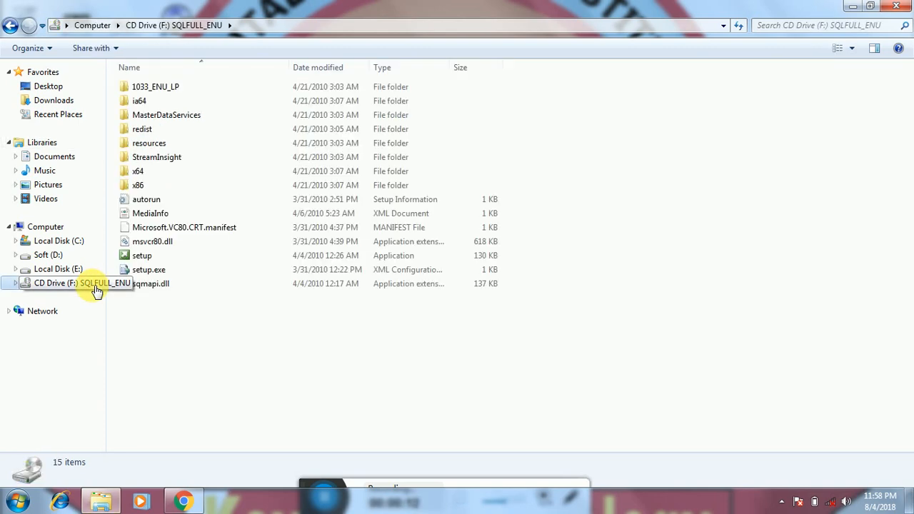
{"action": "double_click", "coordinate": [142, 256]}
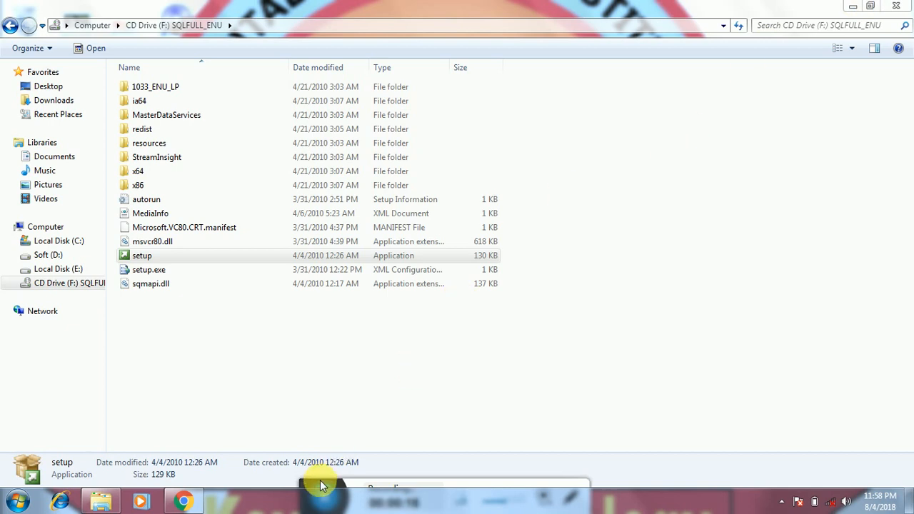
{"action": "mouse_move", "coordinate": [321, 490]}
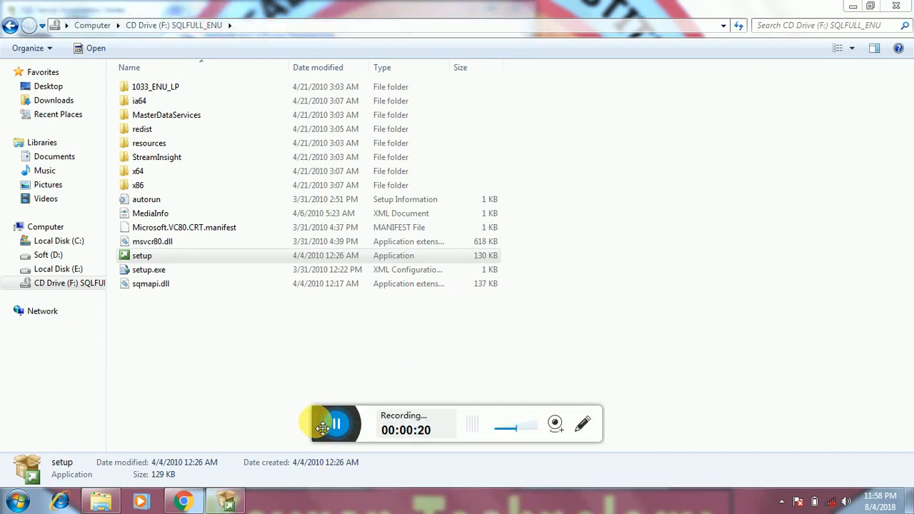
From the Installation page, start a new stand-alone SQL Server installation
{"action": "left_click_drag", "start_coordinate": [323, 427], "coordinate": [310, 500]}
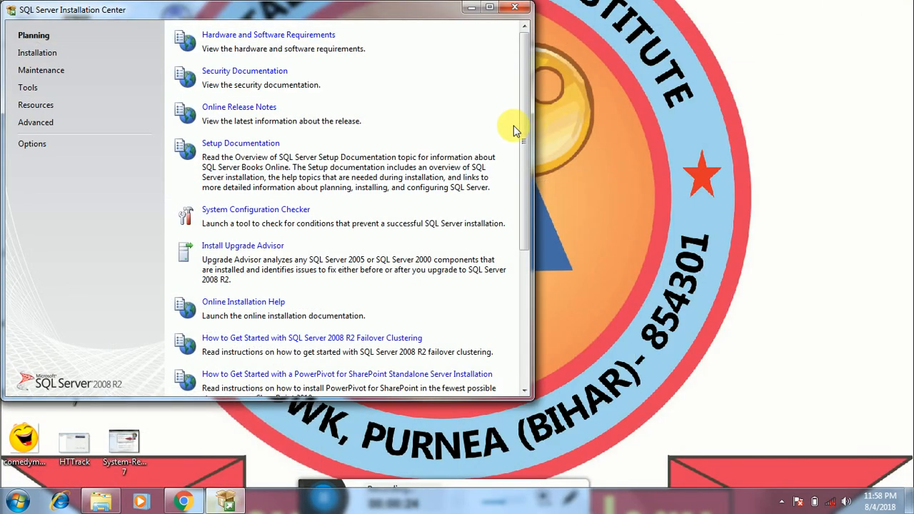
{"action": "left_click", "coordinate": [37, 53]}
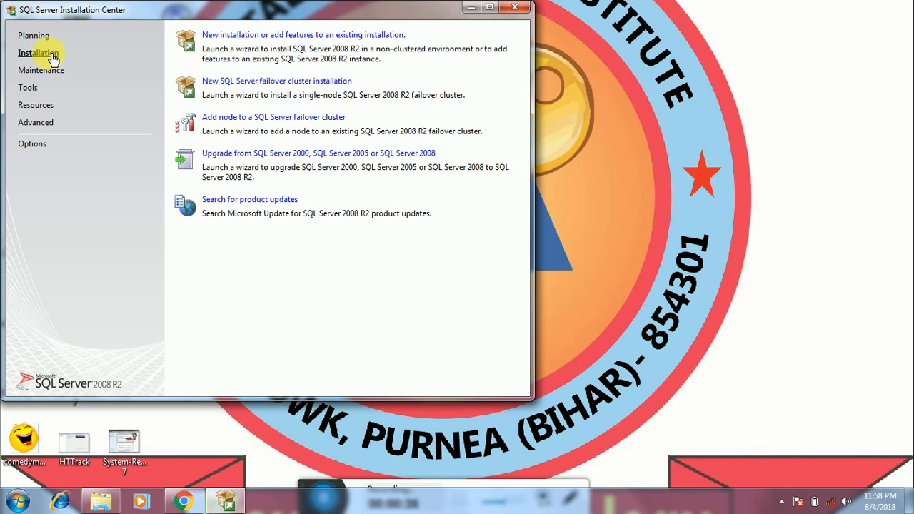
{"action": "left_click", "coordinate": [242, 35]}
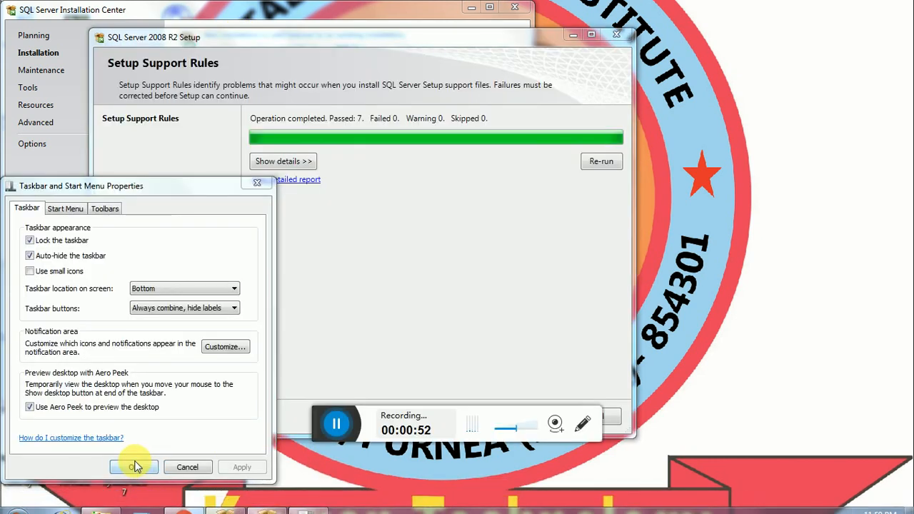
Close the taskbar properties dialog, then review and accept the 7 passed setup support rules
{"action": "left_click", "coordinate": [134, 467]}
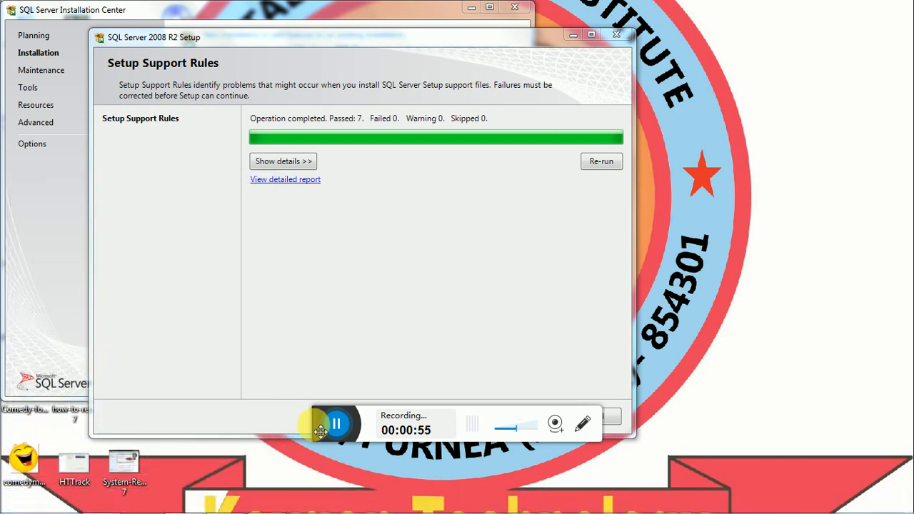
{"action": "left_click_drag", "start_coordinate": [320, 431], "coordinate": [313, 483]}
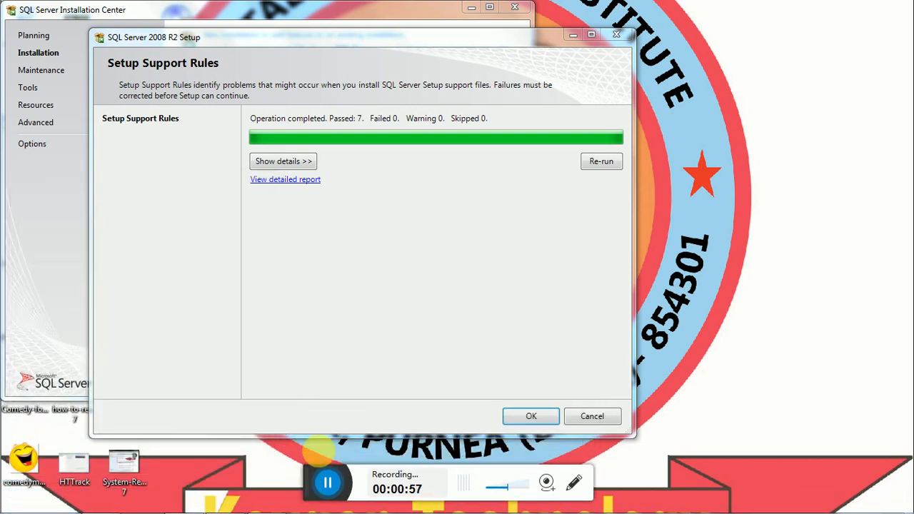
{"action": "left_click", "coordinate": [289, 161]}
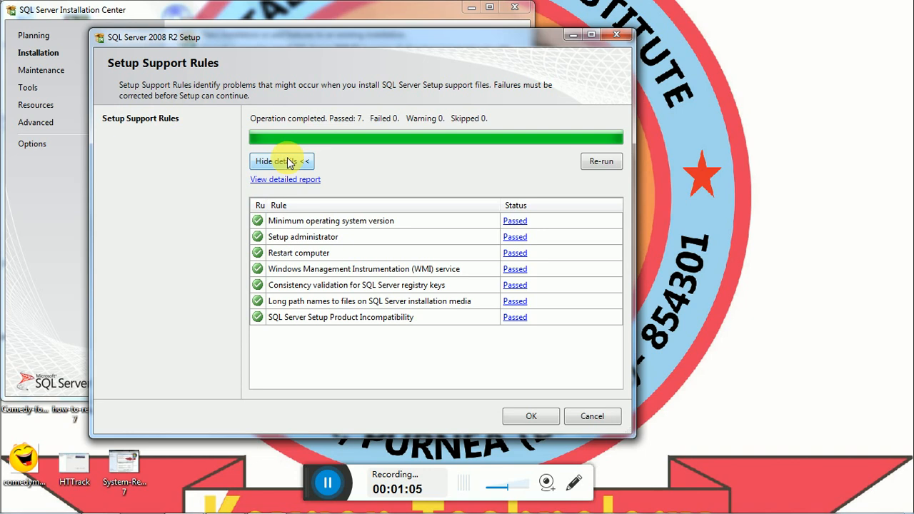
{"action": "left_click", "coordinate": [512, 422]}
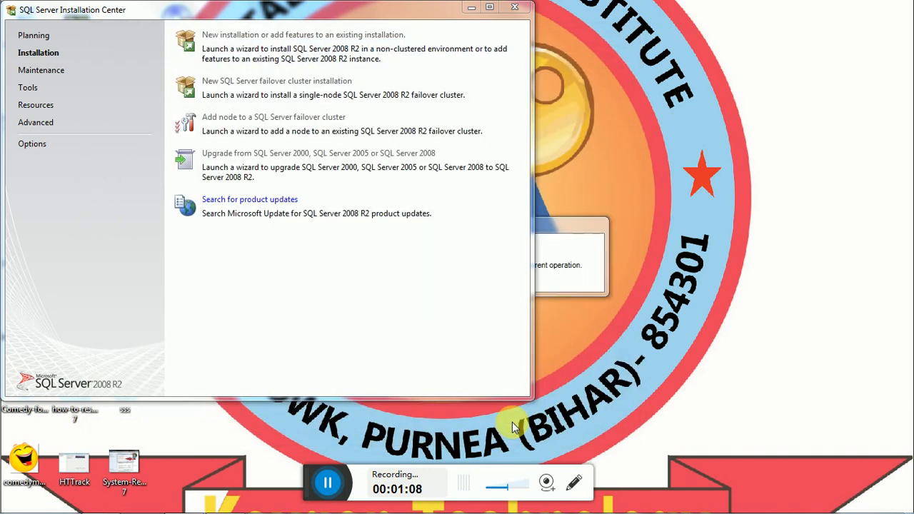
{"action": "left_click", "coordinate": [580, 246]}
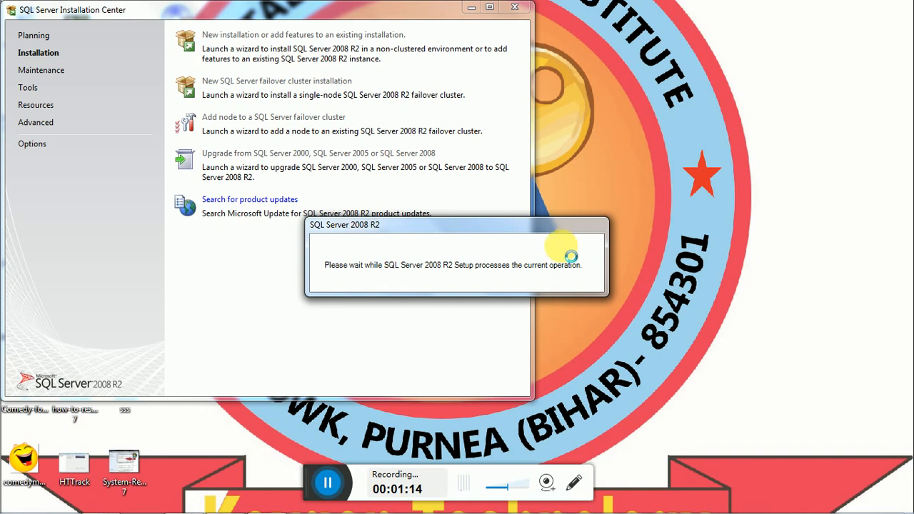
Keep the entered product key and advance to the R2 Developer License Terms page
{"action": "left_click", "coordinate": [327, 483]}
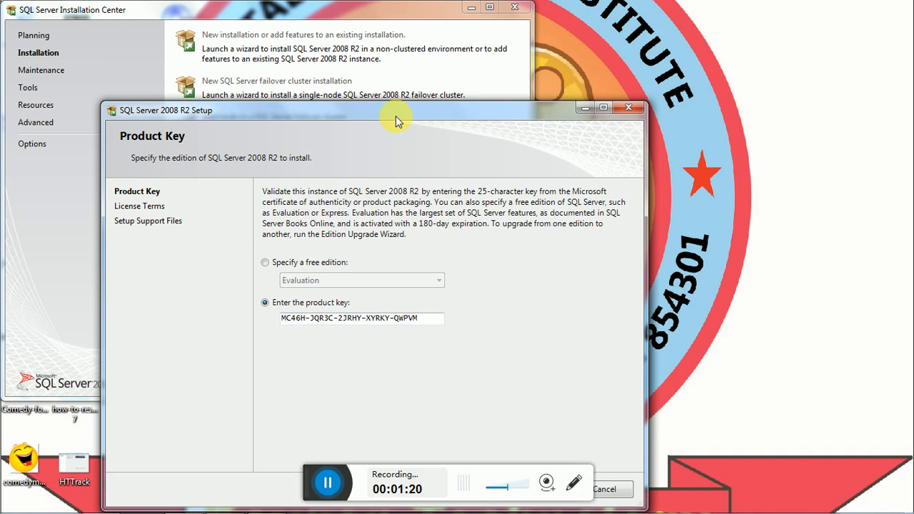
{"action": "left_click_drag", "start_coordinate": [398, 121], "coordinate": [412, 24]}
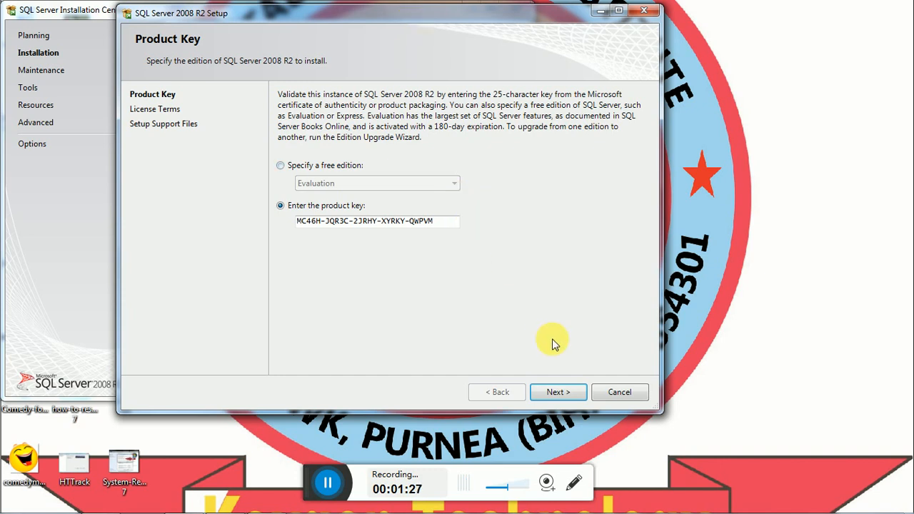
{"action": "left_click", "coordinate": [556, 395]}
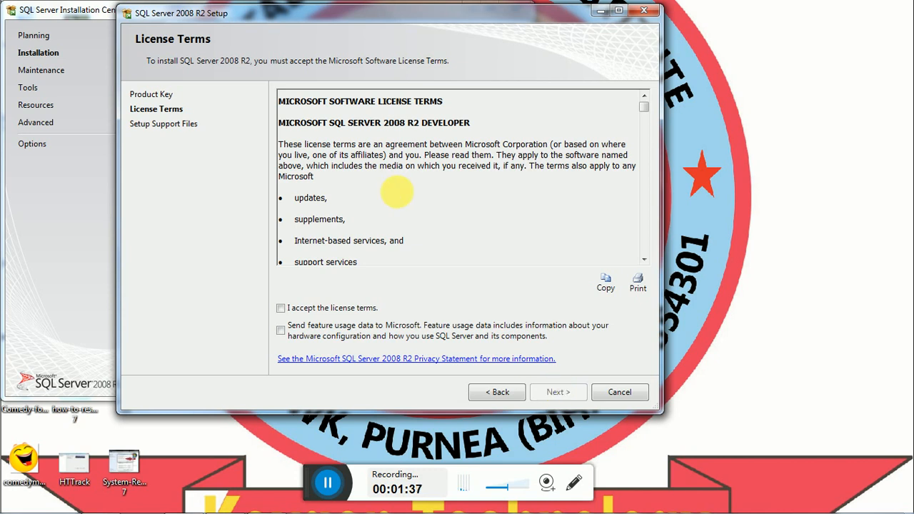
Accept the license terms, opt in to sending feature usage data, and continue
{"action": "left_click", "coordinate": [280, 307]}
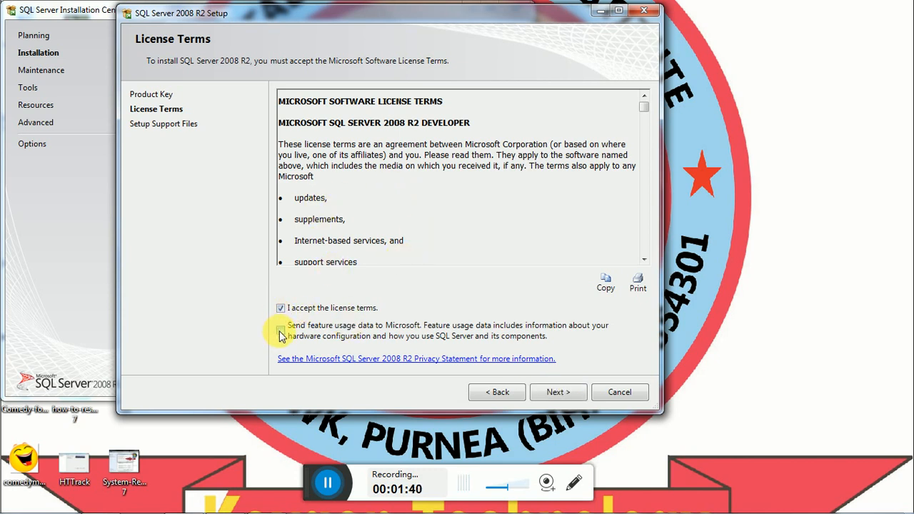
{"action": "left_click", "coordinate": [280, 330]}
{"action": "left_click", "coordinate": [556, 393]}
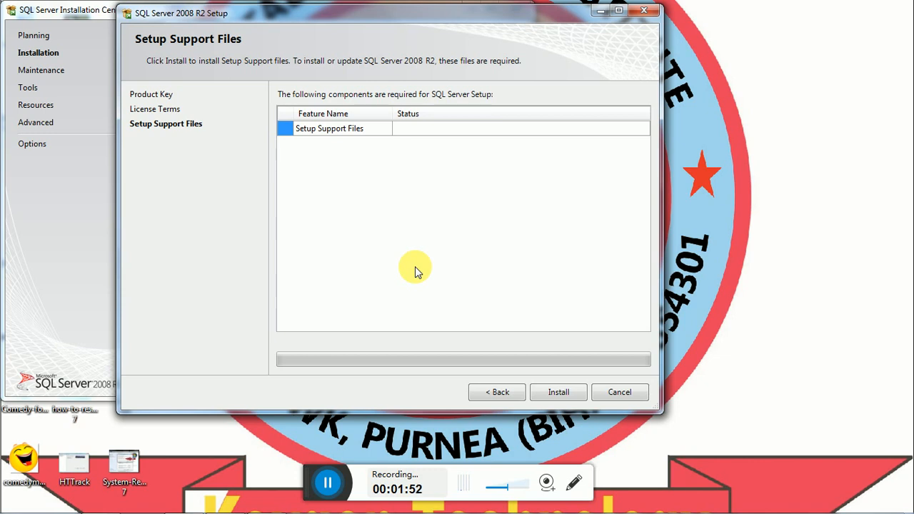
Install the setup support files and continue past the rules check to the Setup Role page
{"action": "left_click", "coordinate": [550, 394]}
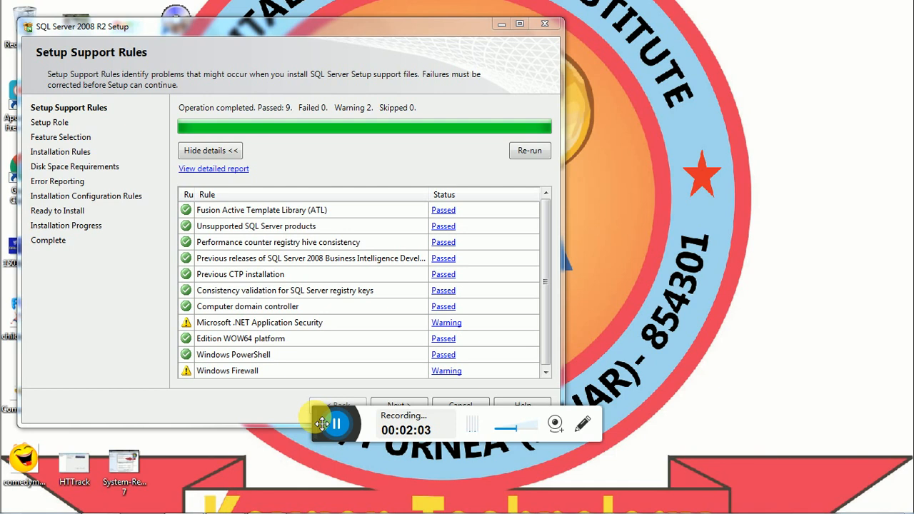
{"action": "left_click_drag", "start_coordinate": [322, 424], "coordinate": [318, 470]}
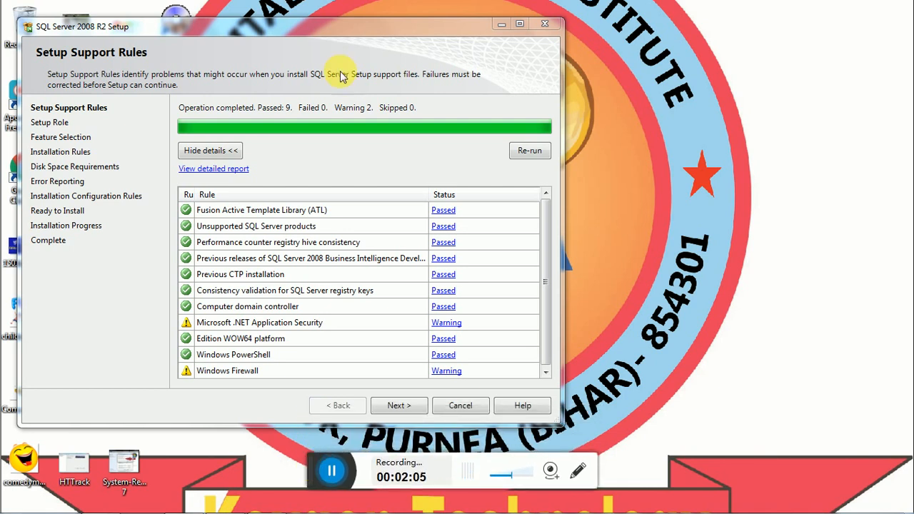
{"action": "left_click", "coordinate": [287, 34]}
{"action": "left_click_drag", "start_coordinate": [286, 34], "coordinate": [407, 4]}
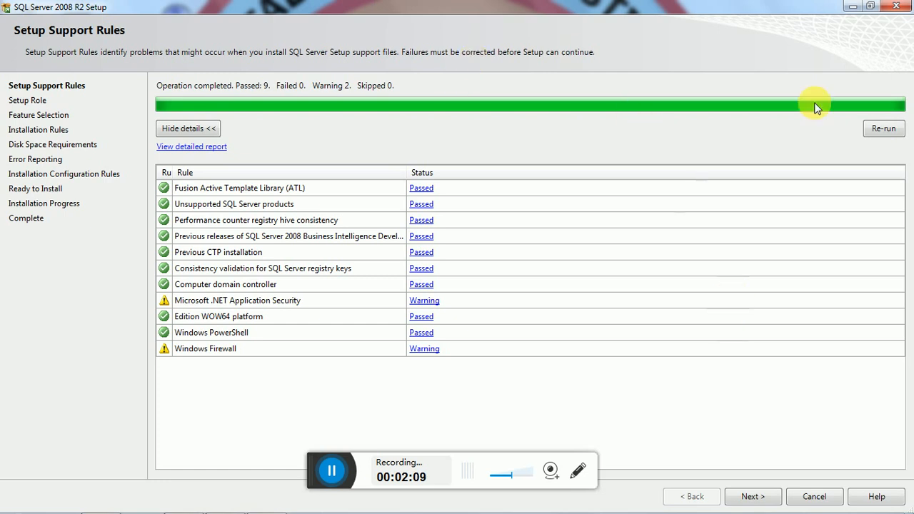
{"action": "left_click", "coordinate": [870, 6]}
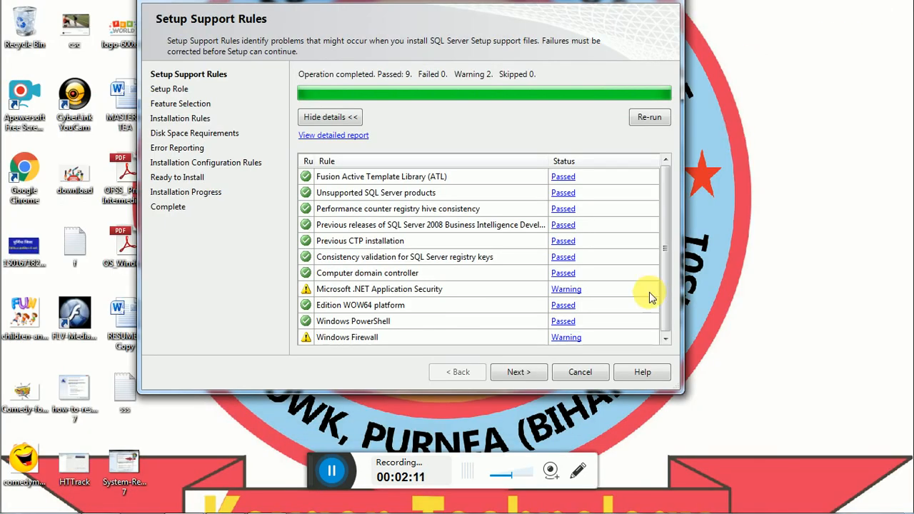
{"action": "left_click", "coordinate": [519, 372]}
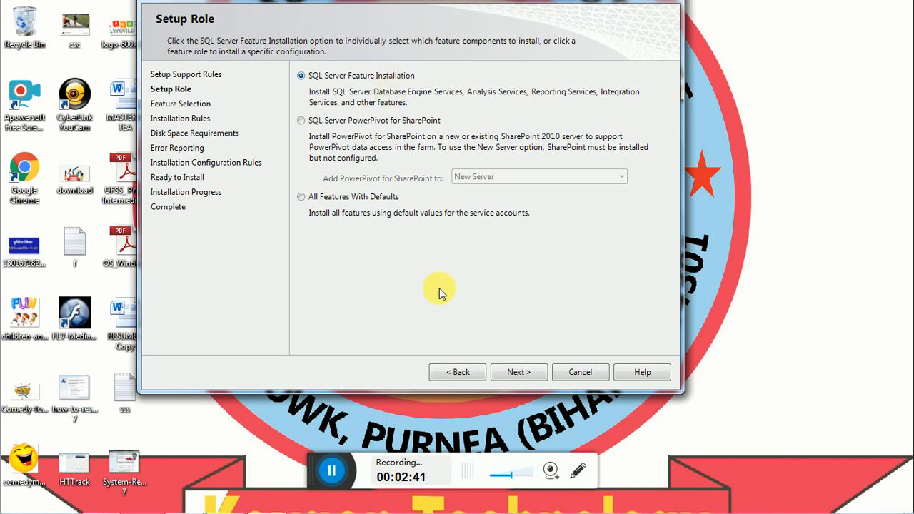
Choose feature installation and tick Database Engine, Replication, Analysis, Reporting Services, BIDS and Management Tools
{"action": "left_click", "coordinate": [519, 372]}
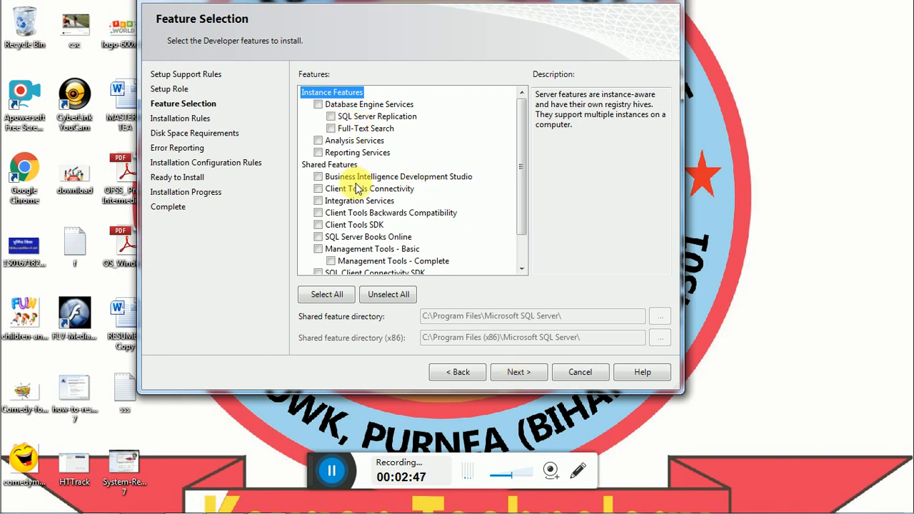
{"action": "left_click", "coordinate": [319, 105]}
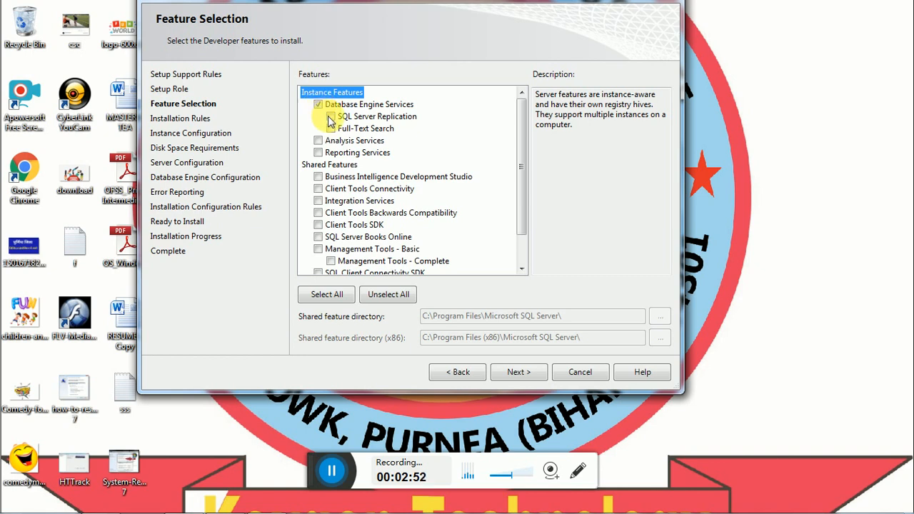
{"action": "left_click", "coordinate": [330, 117]}
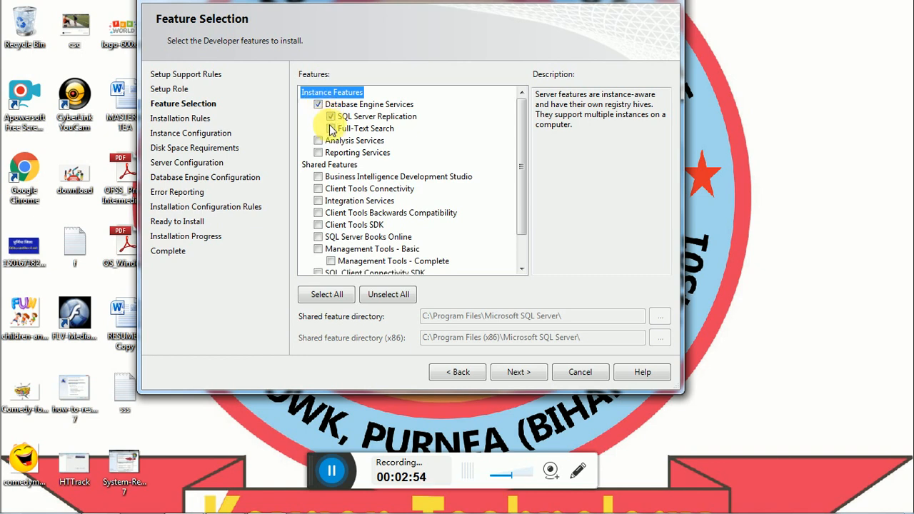
{"action": "left_click", "coordinate": [330, 128]}
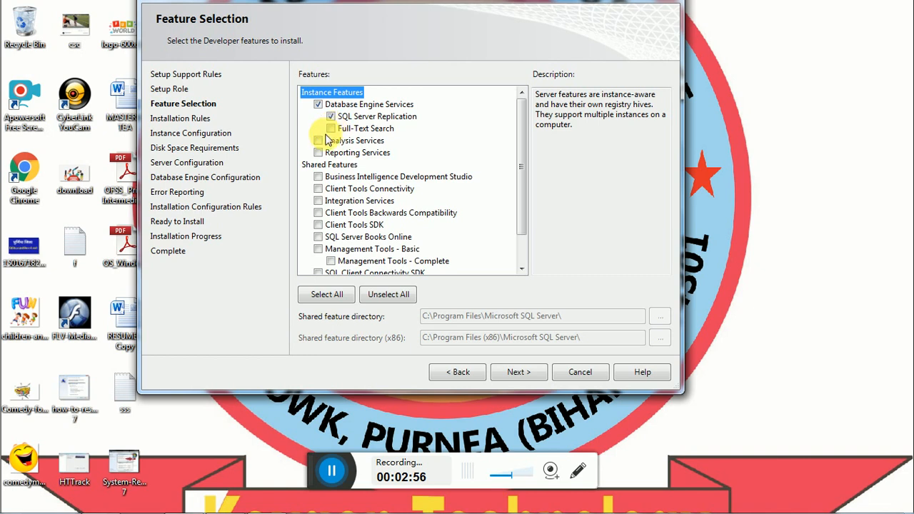
{"action": "left_click", "coordinate": [319, 139]}
{"action": "left_click", "coordinate": [319, 140]}
{"action": "left_click", "coordinate": [321, 152]}
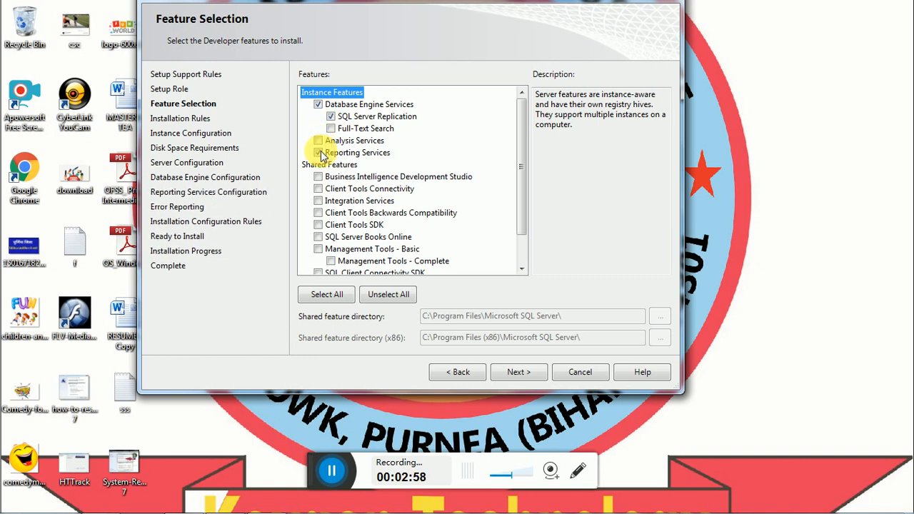
{"action": "left_click", "coordinate": [318, 140]}
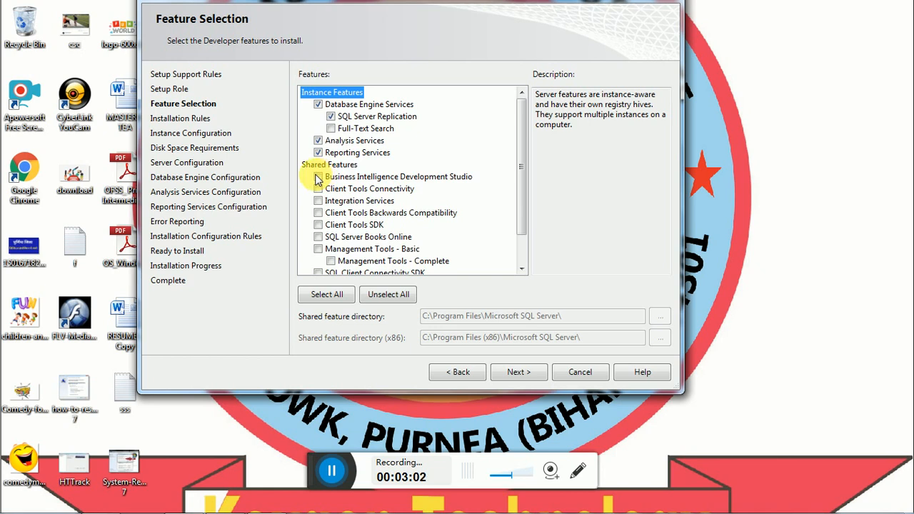
{"action": "left_click", "coordinate": [318, 178]}
{"action": "left_click", "coordinate": [319, 248]}
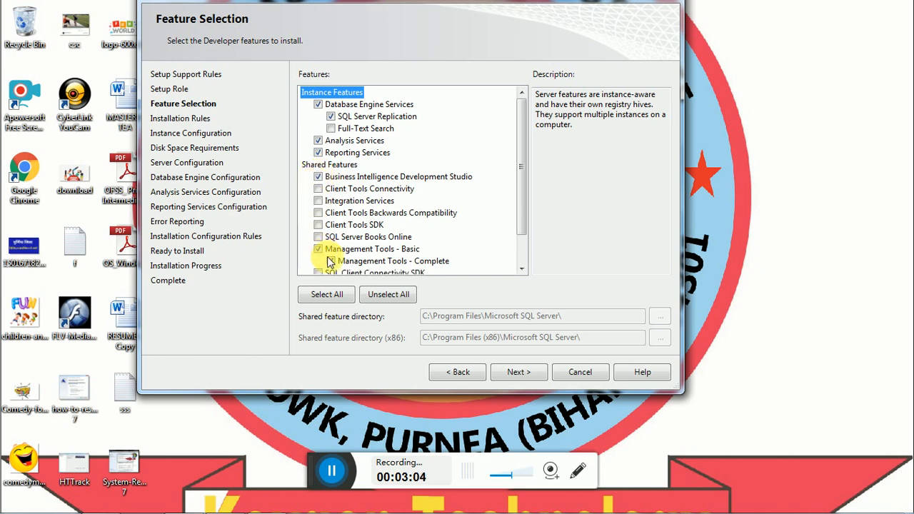
{"action": "left_click", "coordinate": [330, 261]}
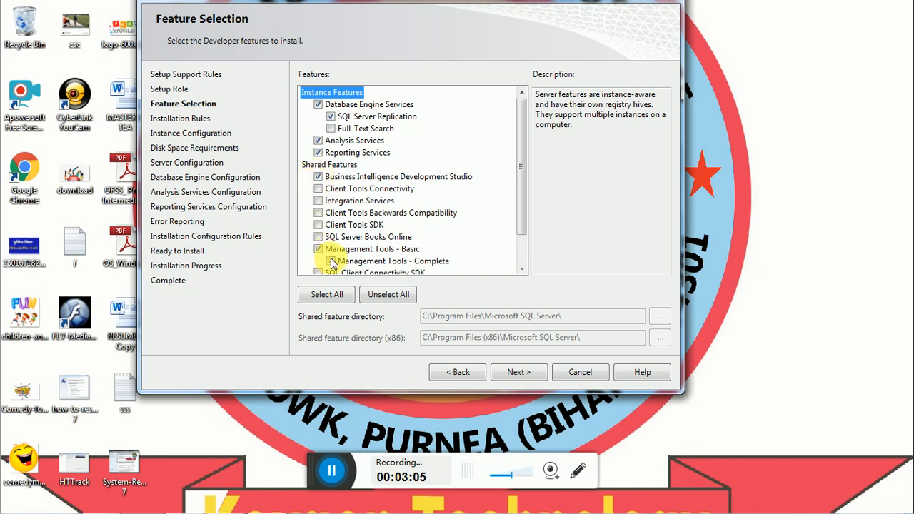
Tick Client Tools, Integration Services, SDKs and Books Online, then Select All and confirm
{"action": "left_click", "coordinate": [319, 188]}
{"action": "left_click", "coordinate": [318, 200]}
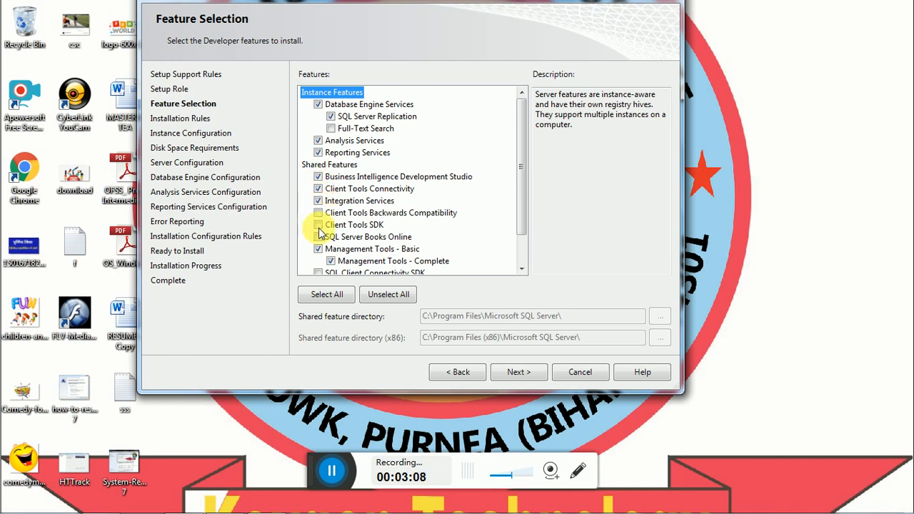
{"action": "left_click", "coordinate": [319, 213]}
{"action": "left_click", "coordinate": [319, 224]}
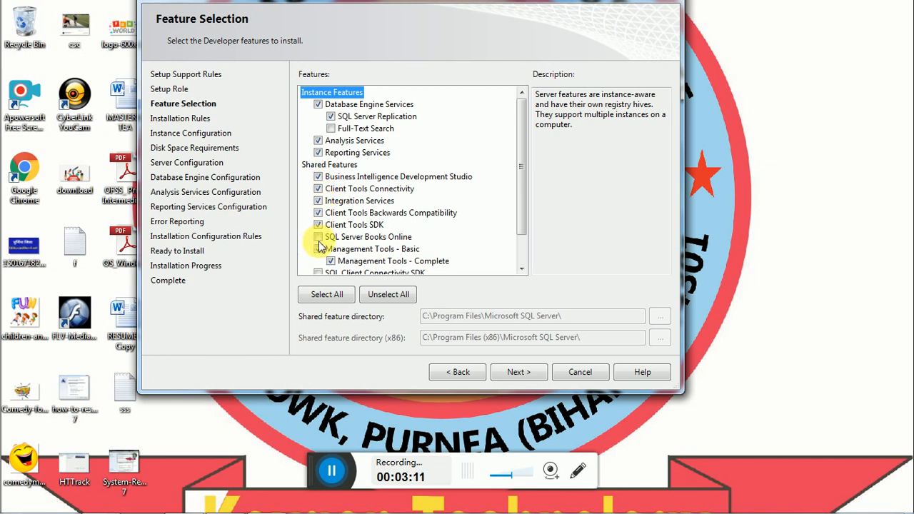
{"action": "left_click", "coordinate": [319, 239]}
{"action": "left_click", "coordinate": [522, 269]}
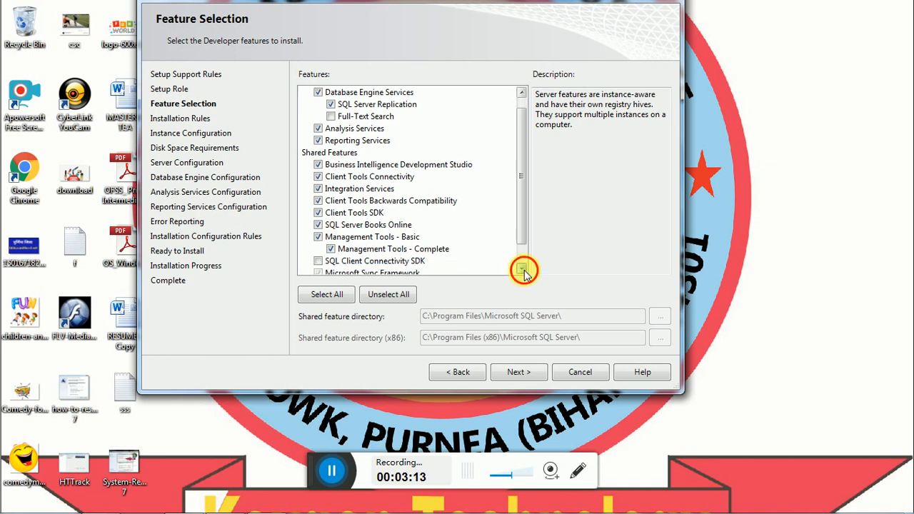
{"action": "left_click", "coordinate": [522, 269]}
{"action": "left_click", "coordinate": [522, 269]}
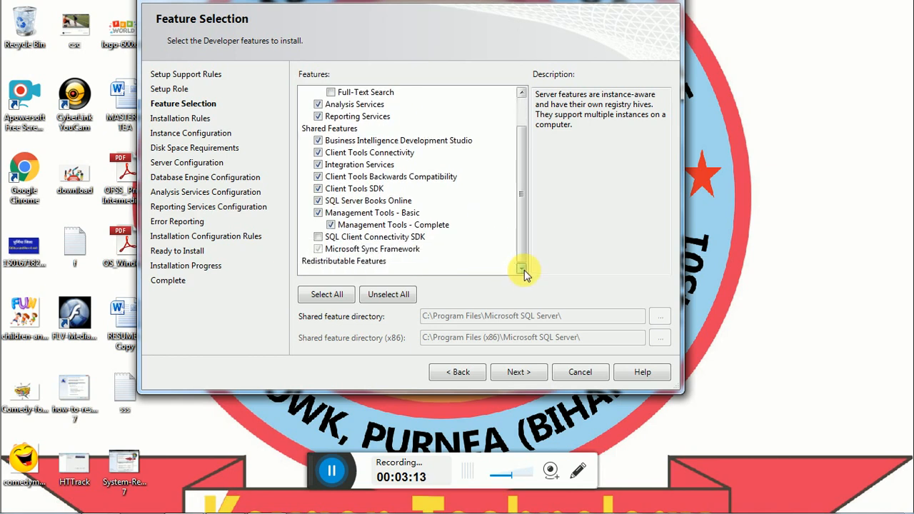
{"action": "left_click", "coordinate": [319, 238]}
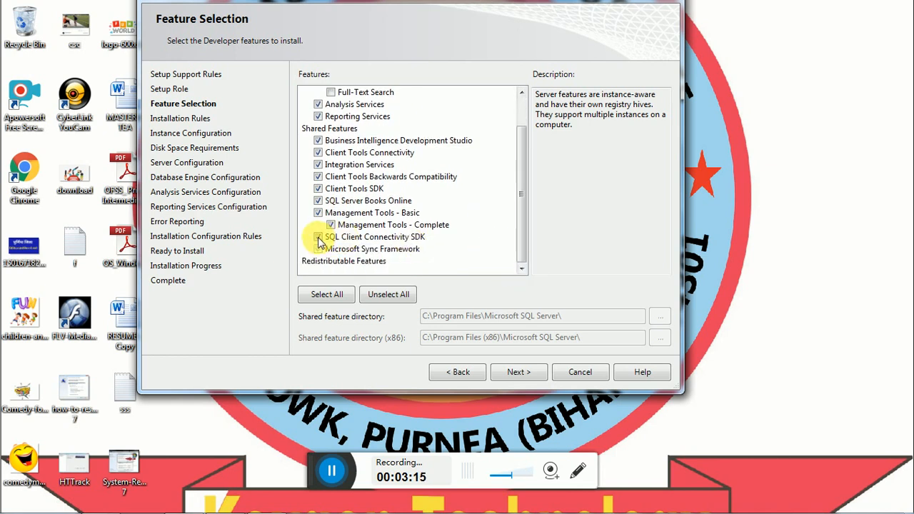
{"action": "left_click", "coordinate": [327, 294]}
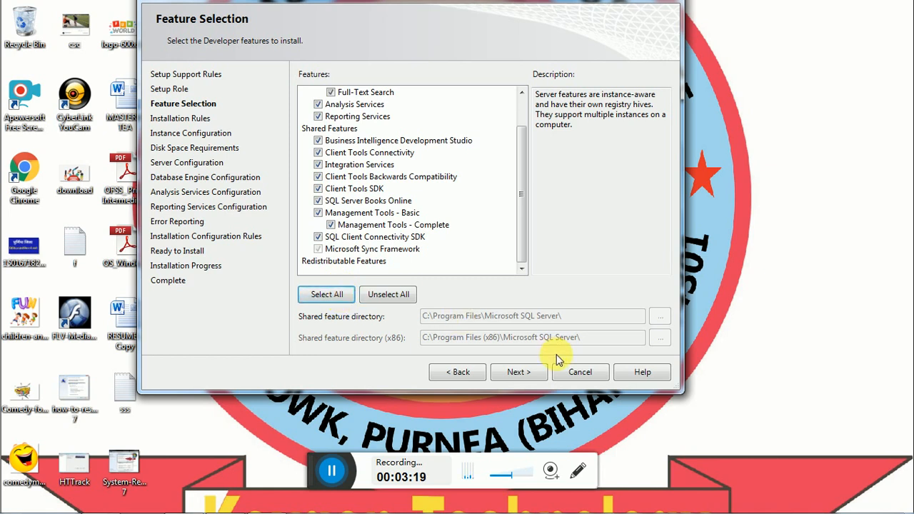
{"action": "left_click", "coordinate": [519, 372]}
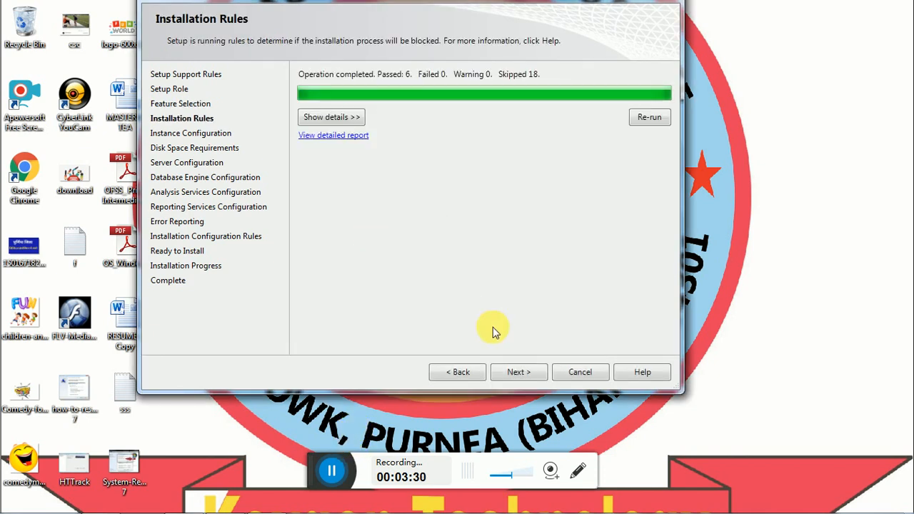
Pass installation rules, keep the default MSSQLSERVER instance, and accept the disk space requirements
{"action": "left_click", "coordinate": [511, 372]}
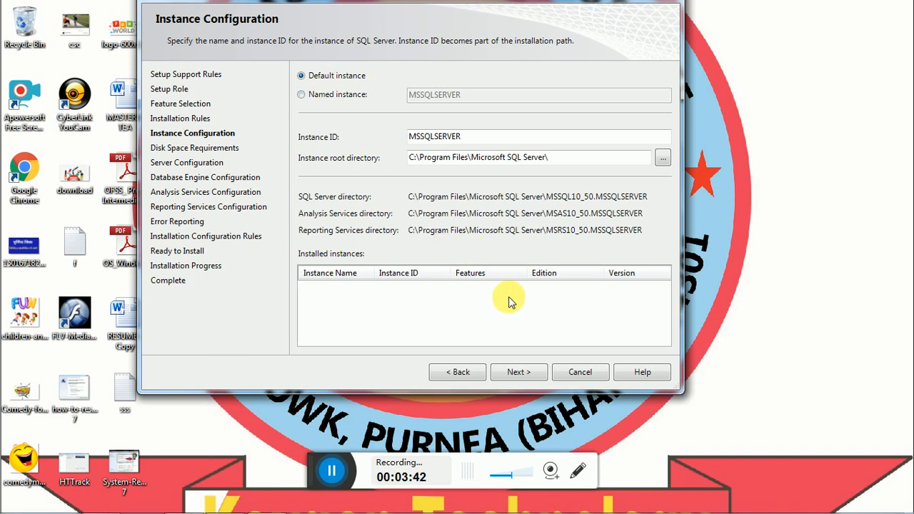
{"action": "left_click", "coordinate": [508, 374]}
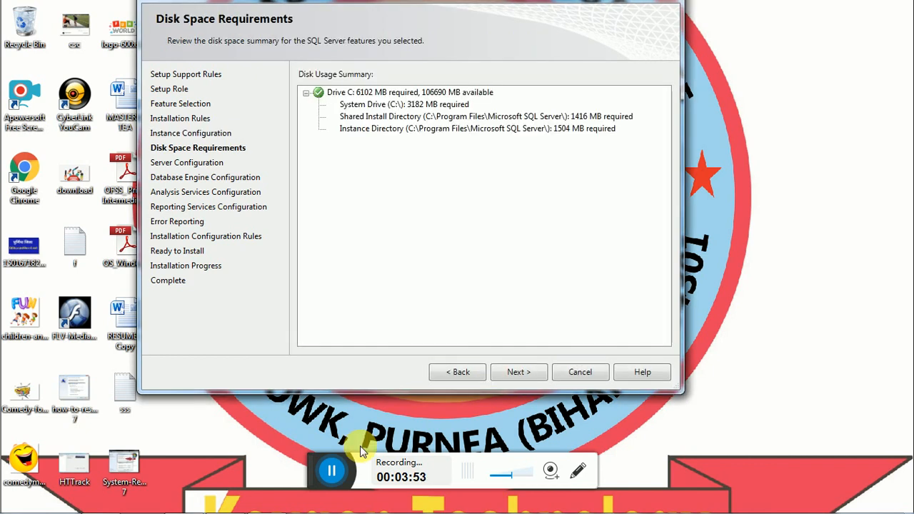
{"action": "left_click", "coordinate": [518, 375]}
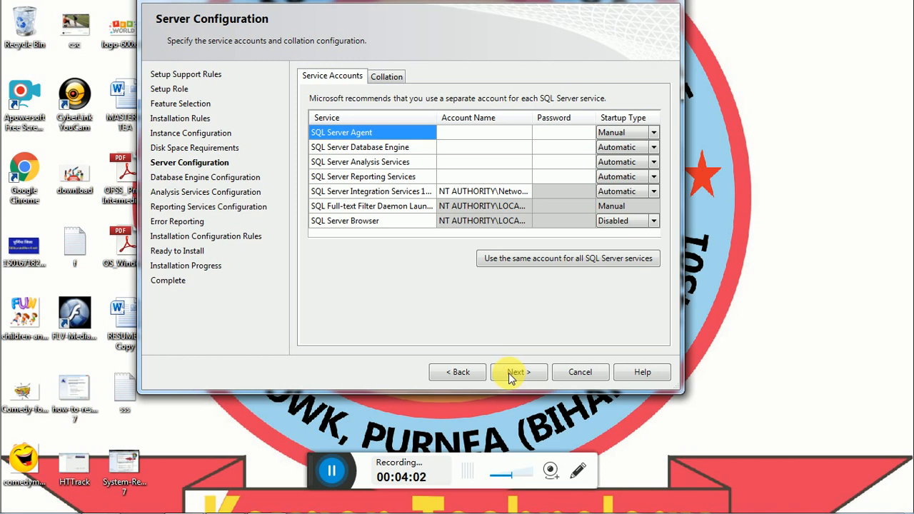
Run all SQL Server services under the administrator account with its password, then continue
{"action": "left_click", "coordinate": [511, 374]}
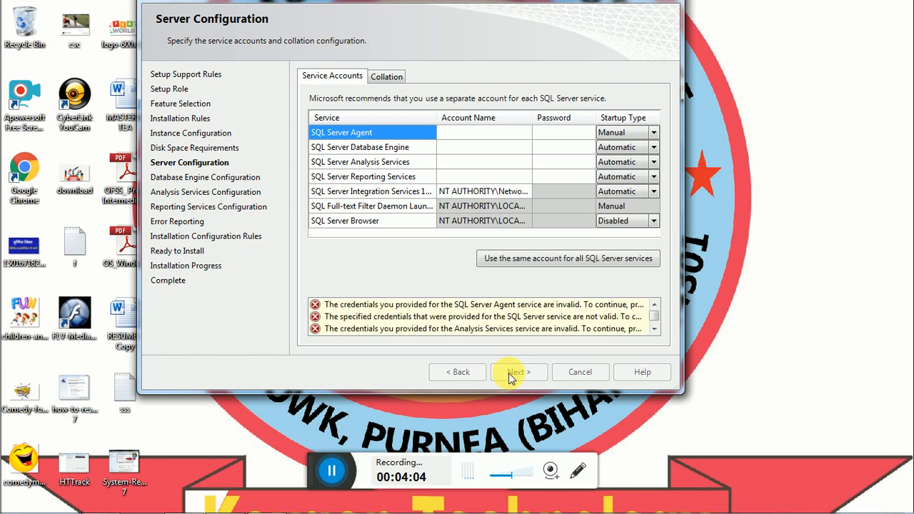
{"action": "left_click", "coordinate": [576, 216]}
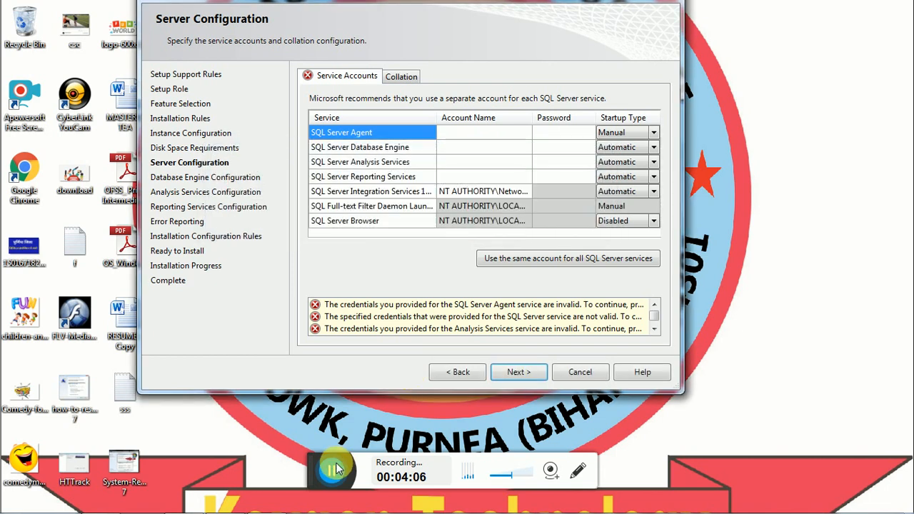
{"action": "left_click", "coordinate": [568, 258]}
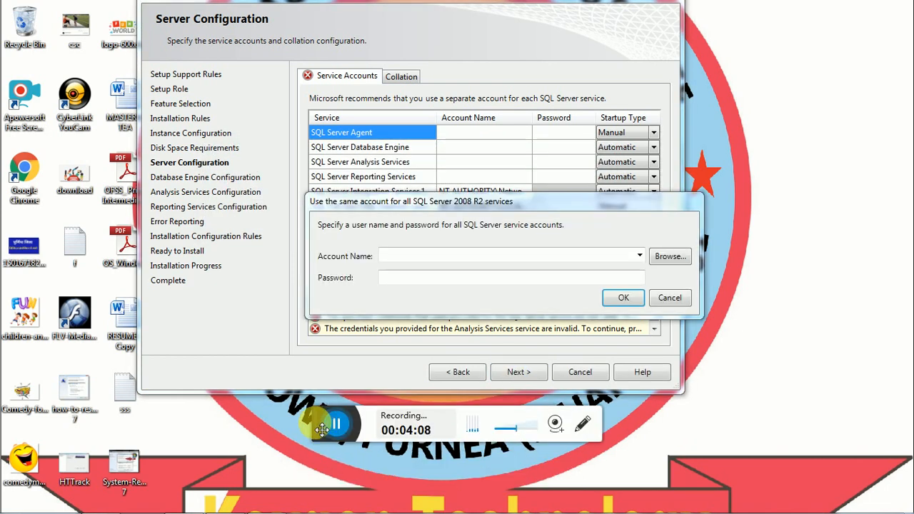
{"action": "left_click_drag", "start_coordinate": [321, 427], "coordinate": [319, 480]}
{"action": "left_click", "coordinate": [404, 256]}
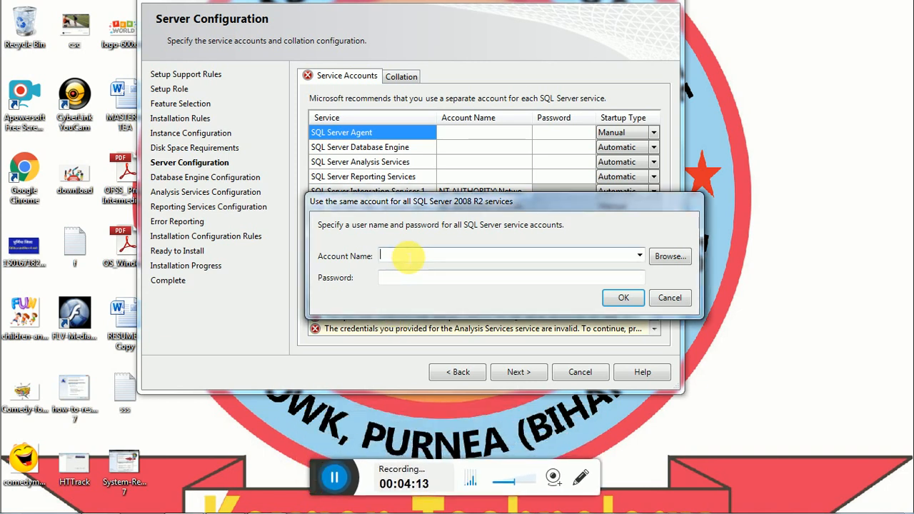
{"action": "type", "text": "ad"}
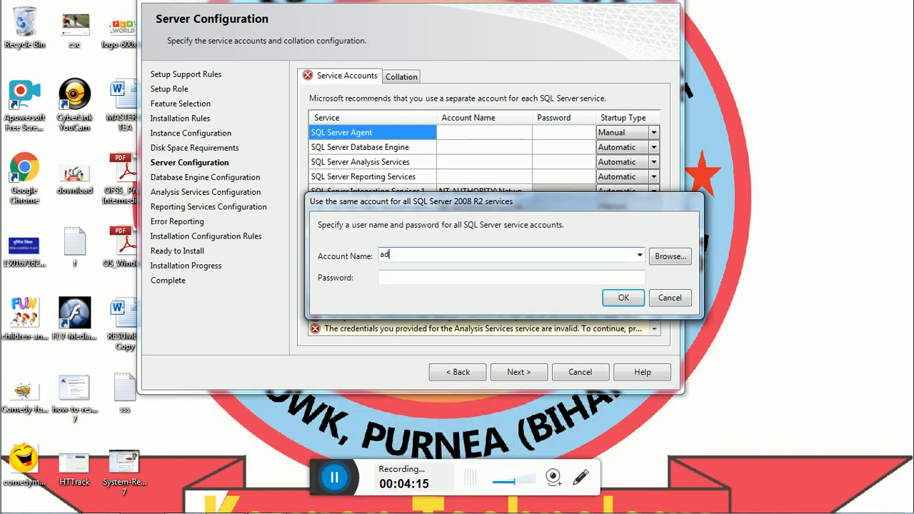
{"action": "type", "text": "ministrator"}
{"action": "left_click", "coordinate": [395, 282]}
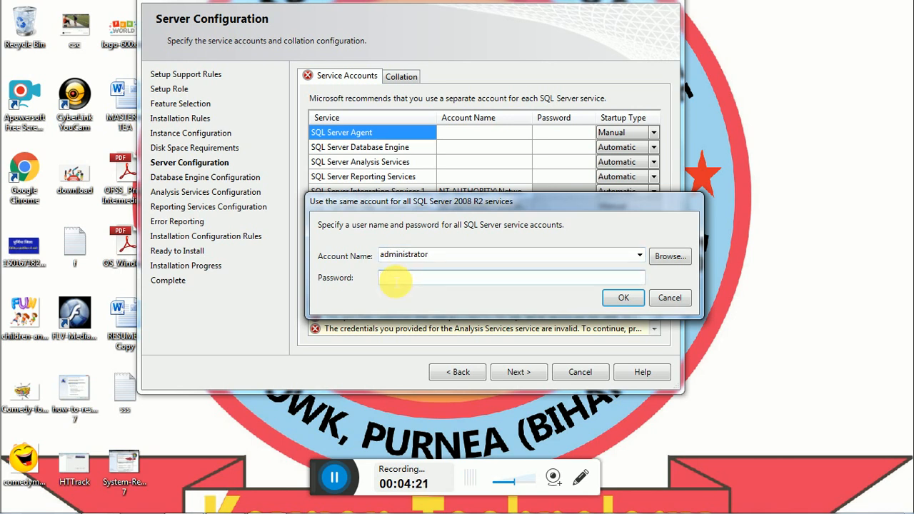
{"action": "type", "text": "*****"}
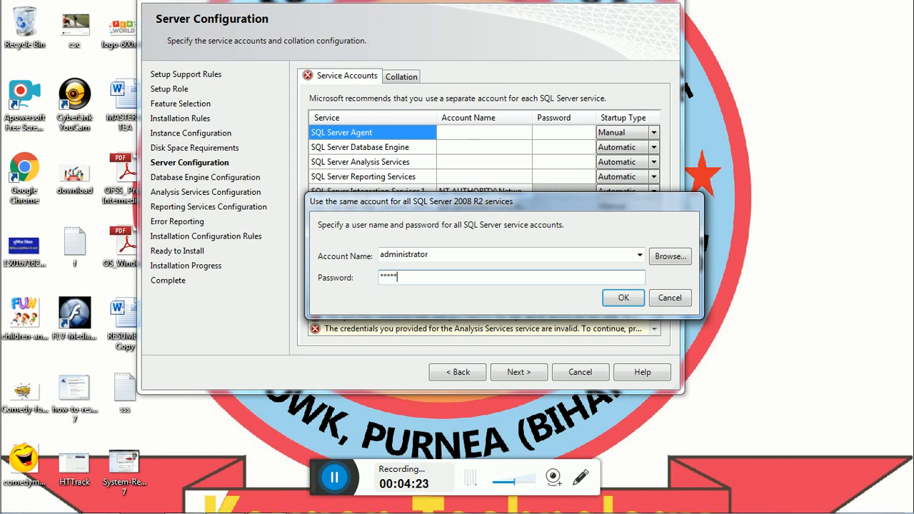
{"action": "left_click", "coordinate": [619, 299]}
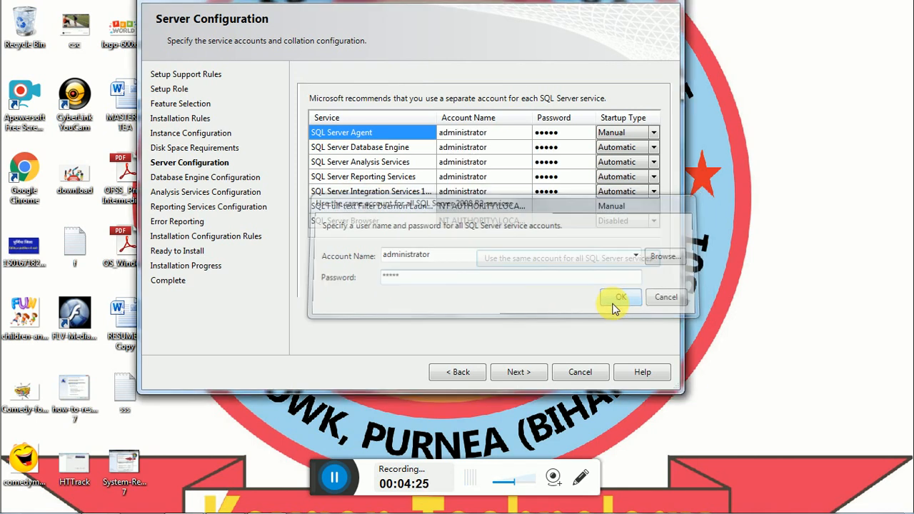
{"action": "left_click", "coordinate": [520, 374]}
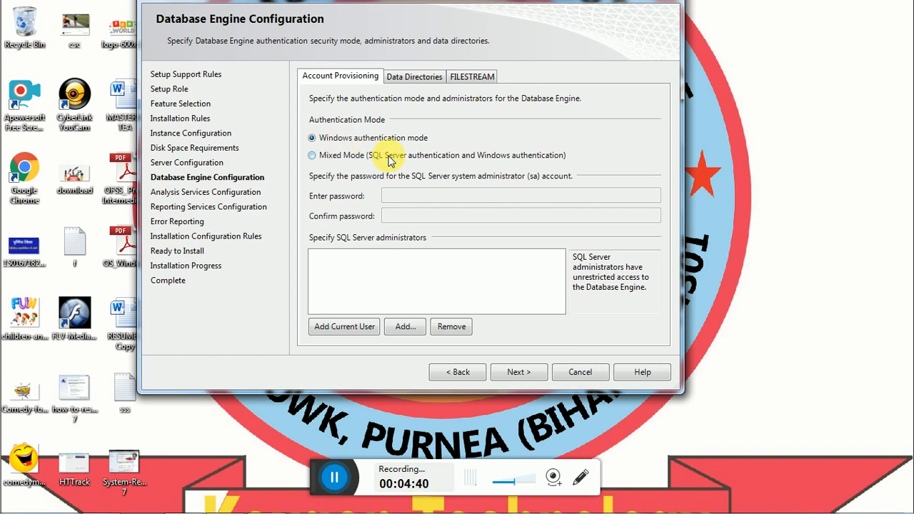
Switch to Mixed Mode authentication and enter the sa password
{"action": "left_click", "coordinate": [312, 158]}
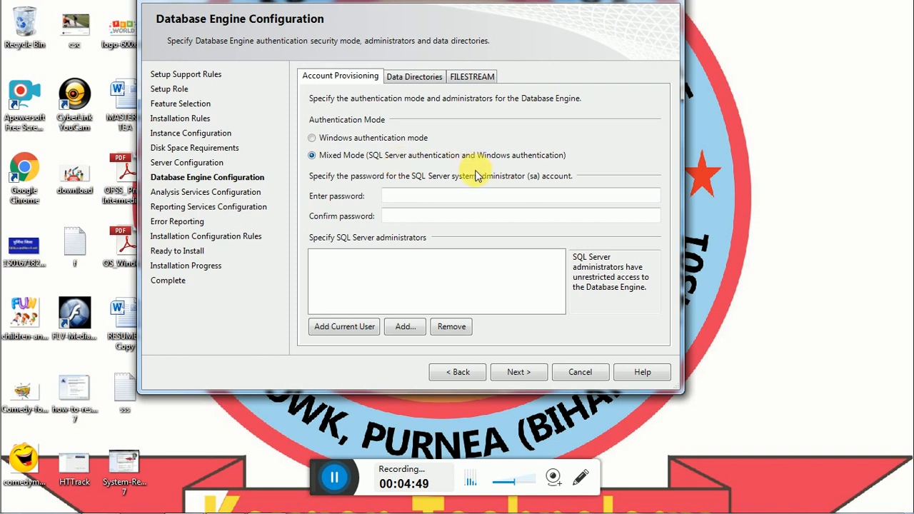
{"action": "left_click", "coordinate": [430, 199]}
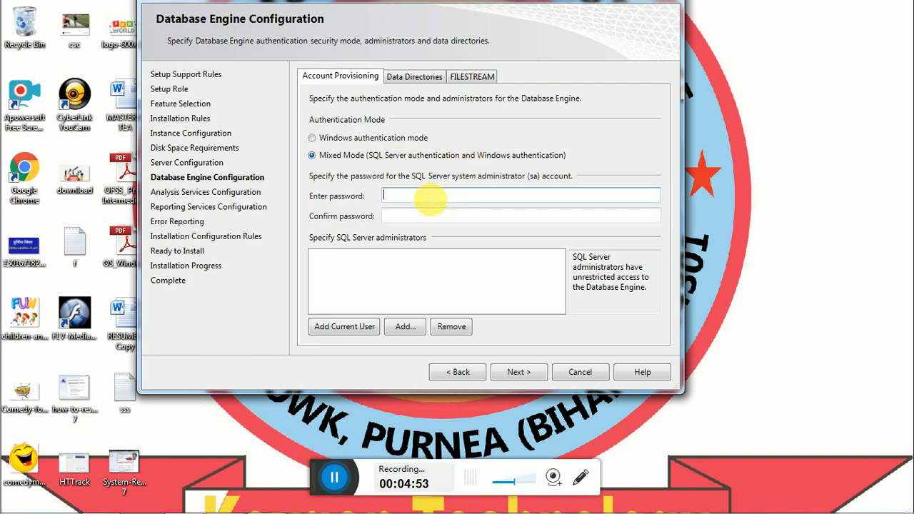
{"action": "type", "text": "123"}
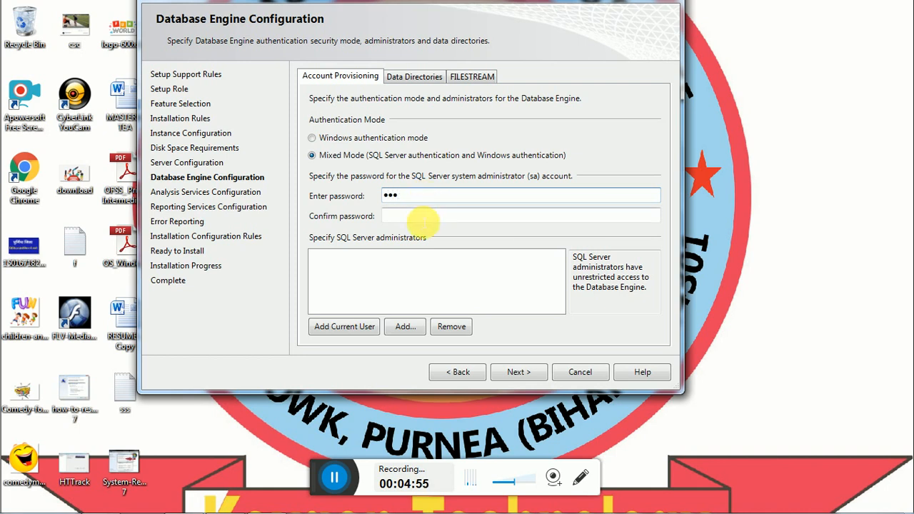
{"action": "left_click", "coordinate": [424, 214]}
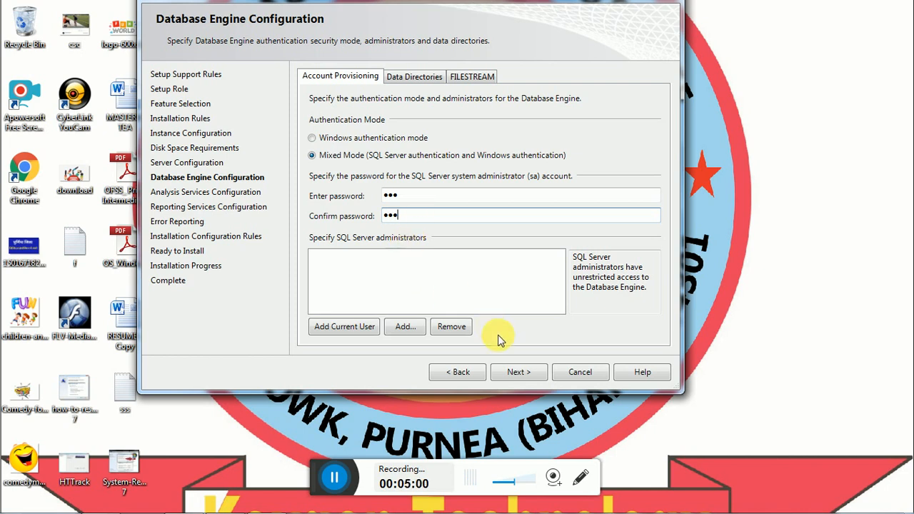
{"action": "left_click", "coordinate": [520, 374]}
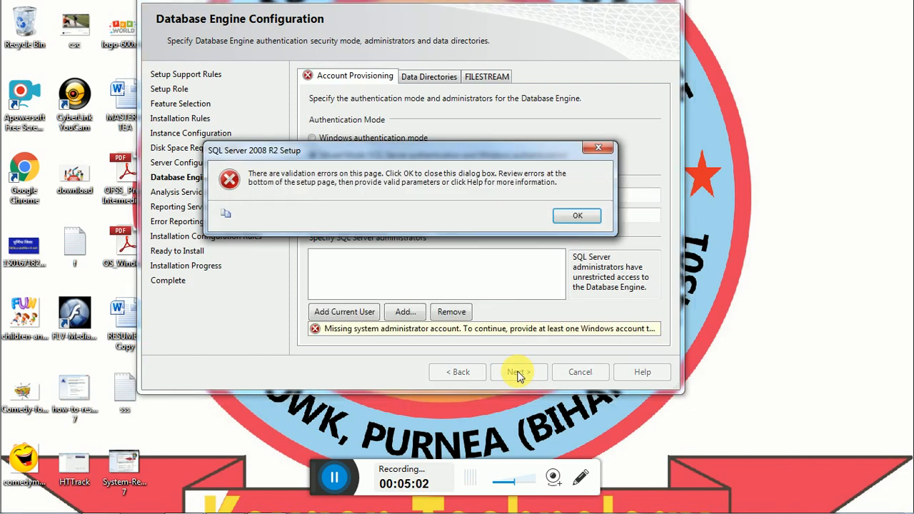
Add the current Windows user as a SQL Server administrator and continue
{"action": "left_click", "coordinate": [577, 217]}
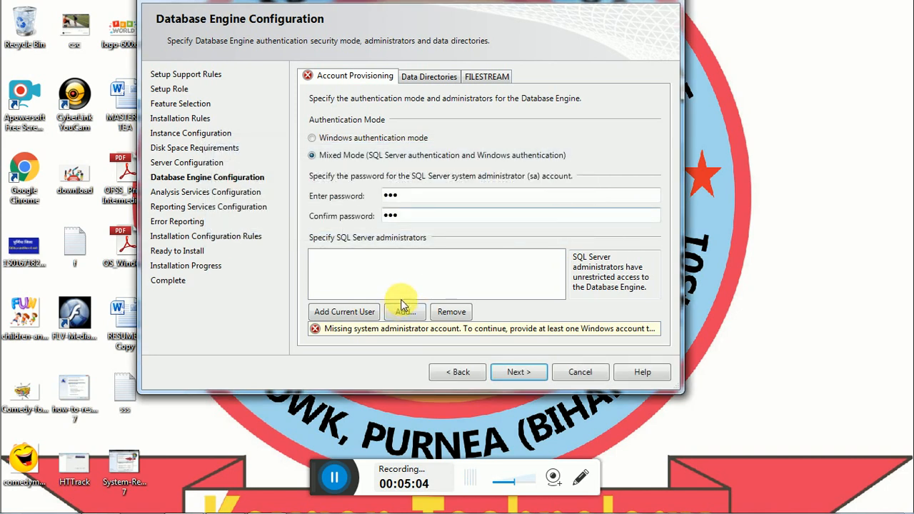
{"action": "left_click", "coordinate": [354, 311]}
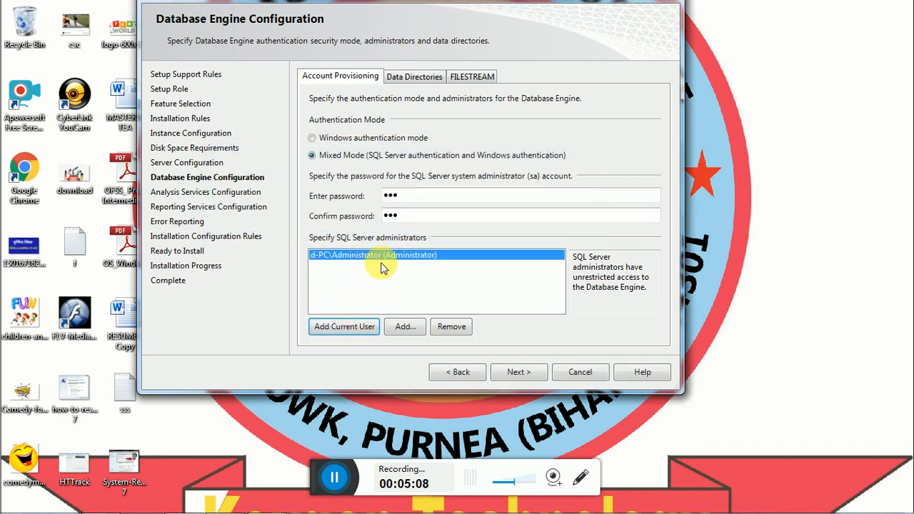
{"action": "left_click", "coordinate": [520, 372]}
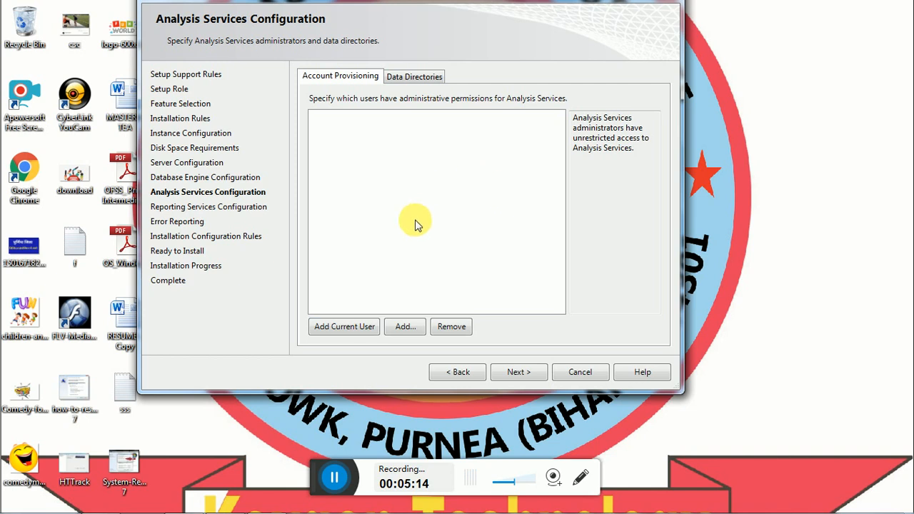
Make the current user an Analysis Services administrator and accept native-mode Reporting Services and remaining defaults
{"action": "left_click", "coordinate": [357, 327]}
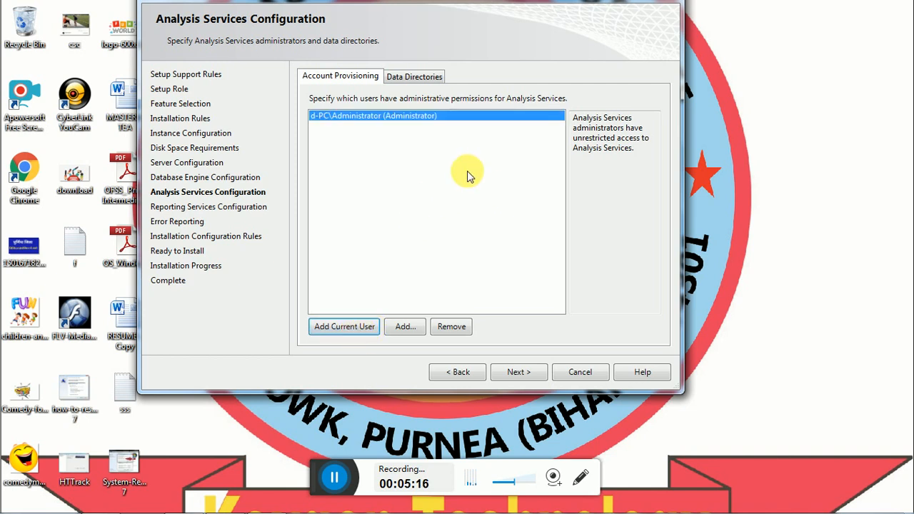
{"action": "left_click", "coordinate": [531, 374]}
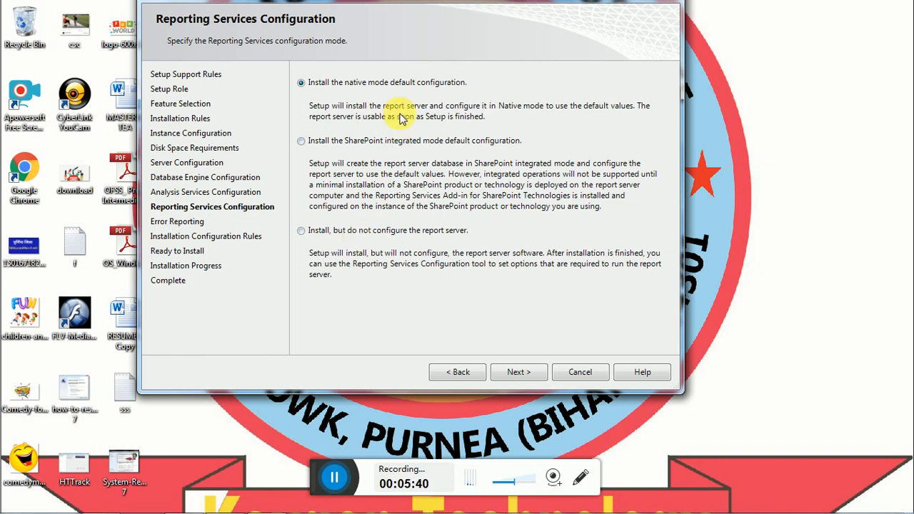
{"action": "left_click", "coordinate": [519, 372]}
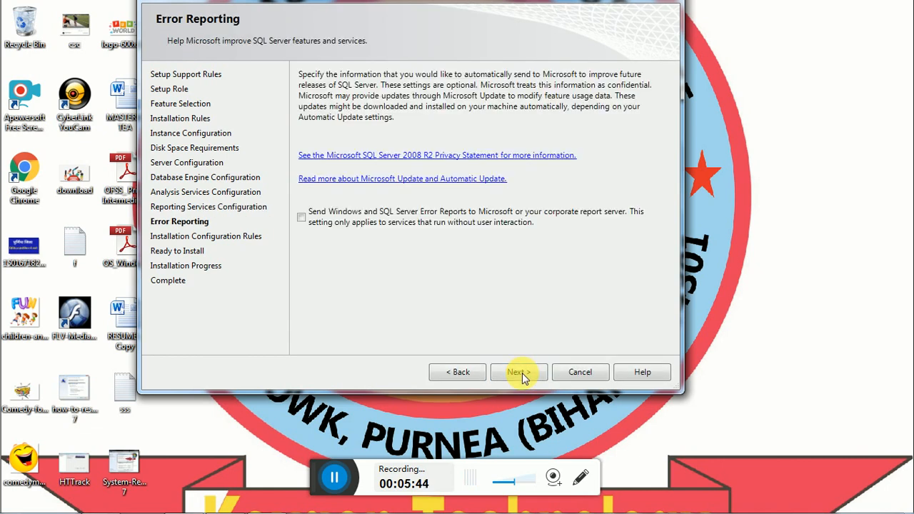
{"action": "left_click", "coordinate": [519, 372]}
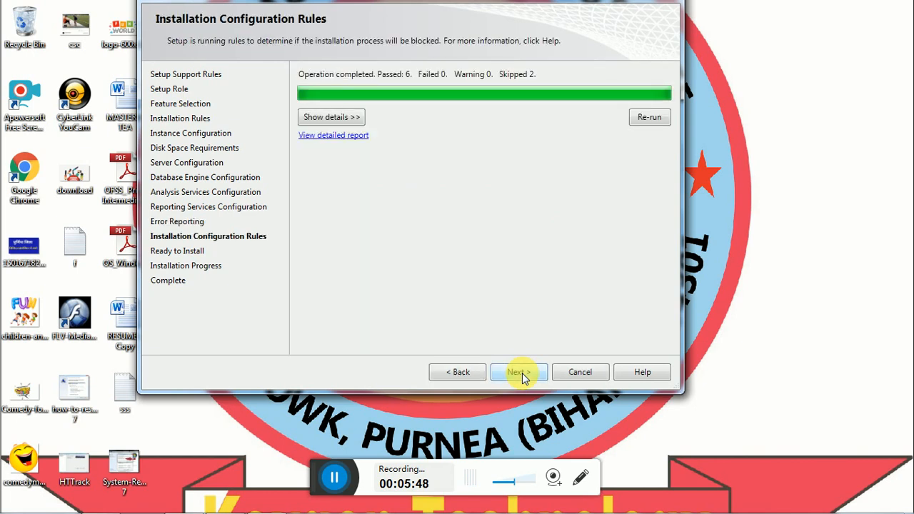
{"action": "left_click", "coordinate": [519, 372]}
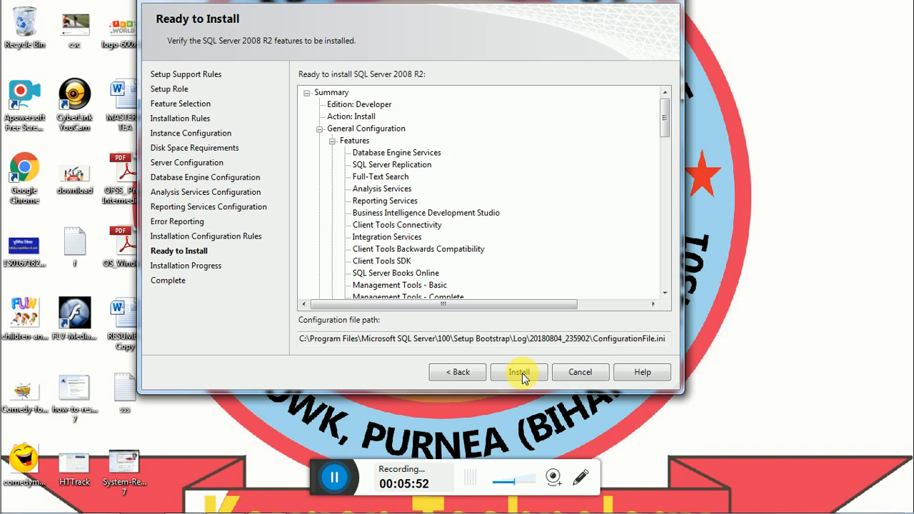
Run the SQL Server 2008 R2 installation to successful completion, then close the finished wizard
{"action": "left_click", "coordinate": [522, 373]}
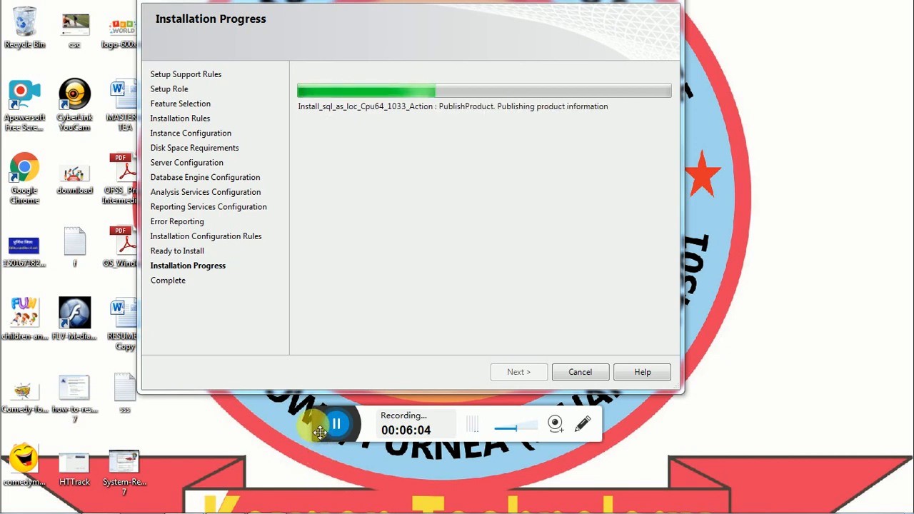
{"action": "left_click_drag", "start_coordinate": [319, 432], "coordinate": [317, 497]}
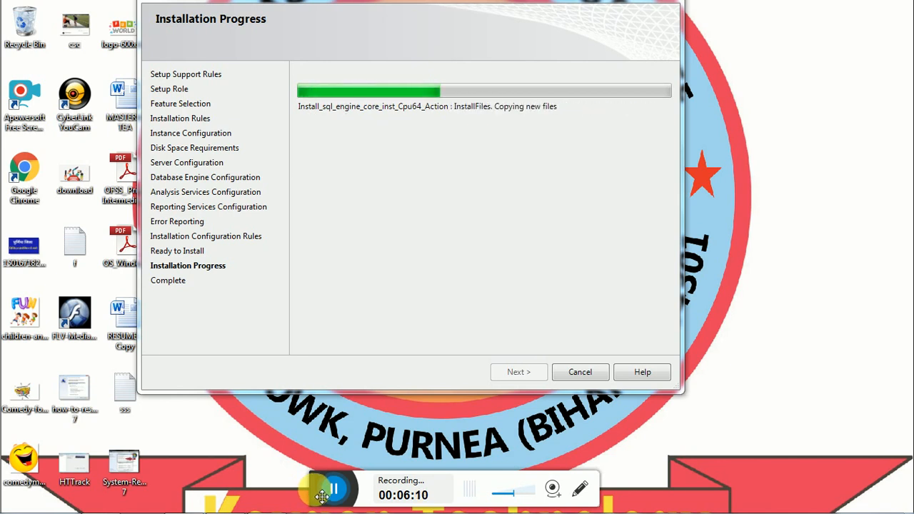
{"action": "mouse_move", "coordinate": [322, 497]}
{"action": "left_mouse_down"}
{"action": "mouse_move", "coordinate": [325, 422]}
{"action": "mouse_move", "coordinate": [314, 491]}
{"action": "left_mouse_up"}
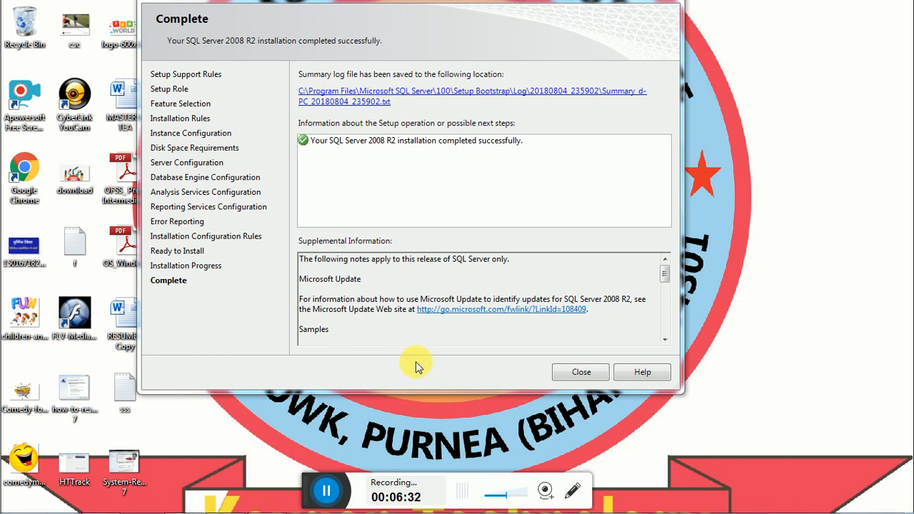
{"action": "left_click", "coordinate": [580, 372]}
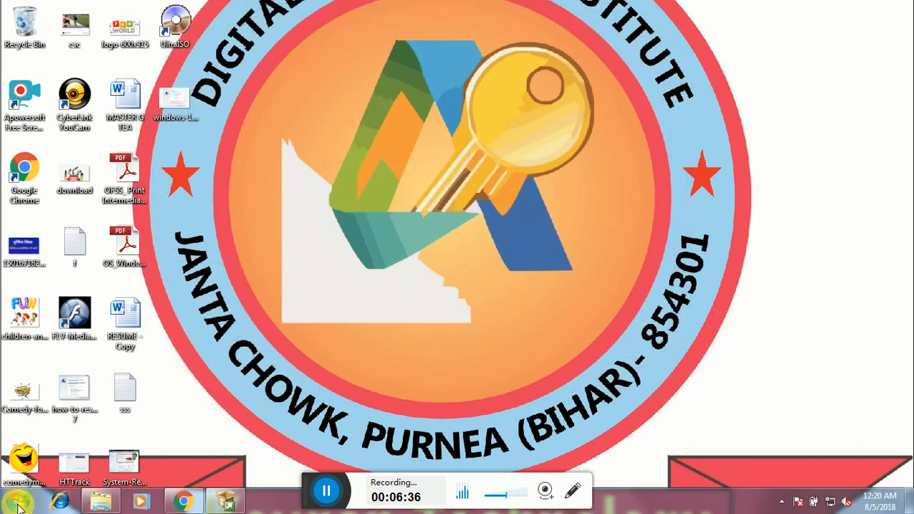
Launch SQL Server Management Studio from the Microsoft SQL Server 2008 R2 group in All Programs
{"action": "left_click", "coordinate": [17, 503]}
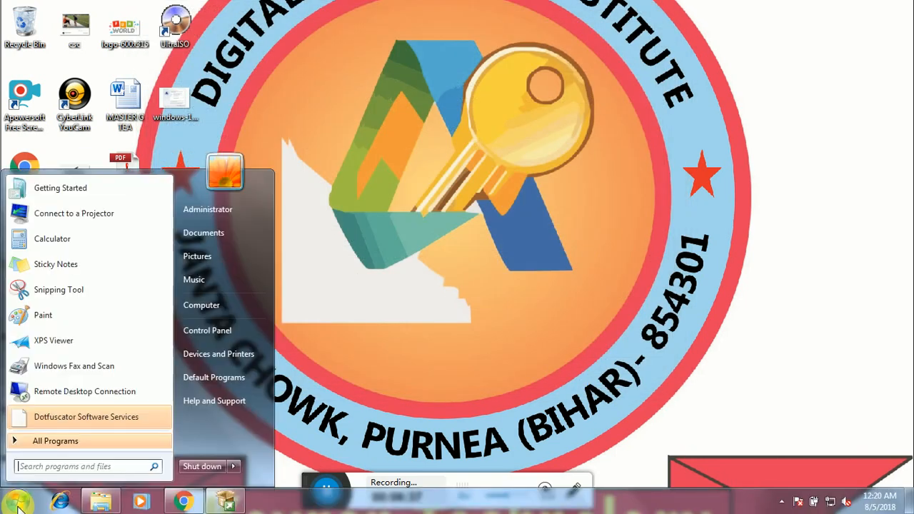
{"action": "left_click", "coordinate": [61, 441]}
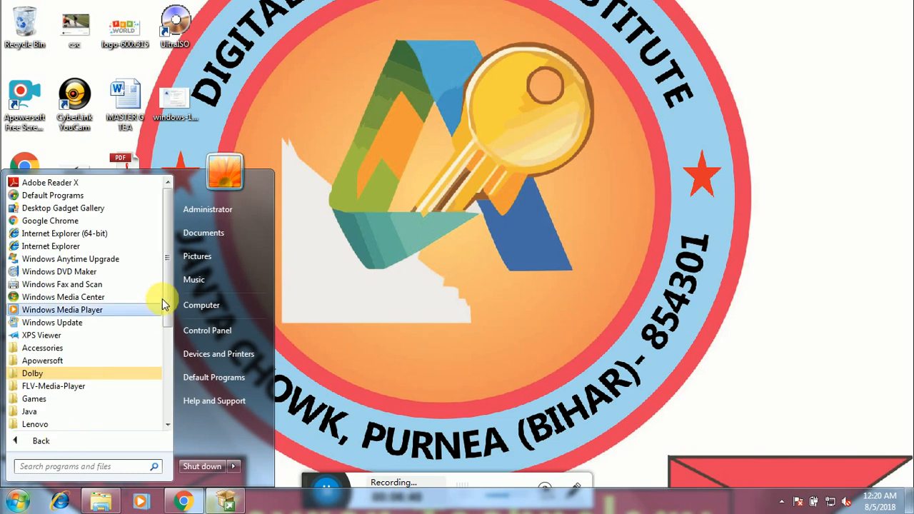
{"action": "left_click_drag", "start_coordinate": [165, 289], "coordinate": [158, 363]}
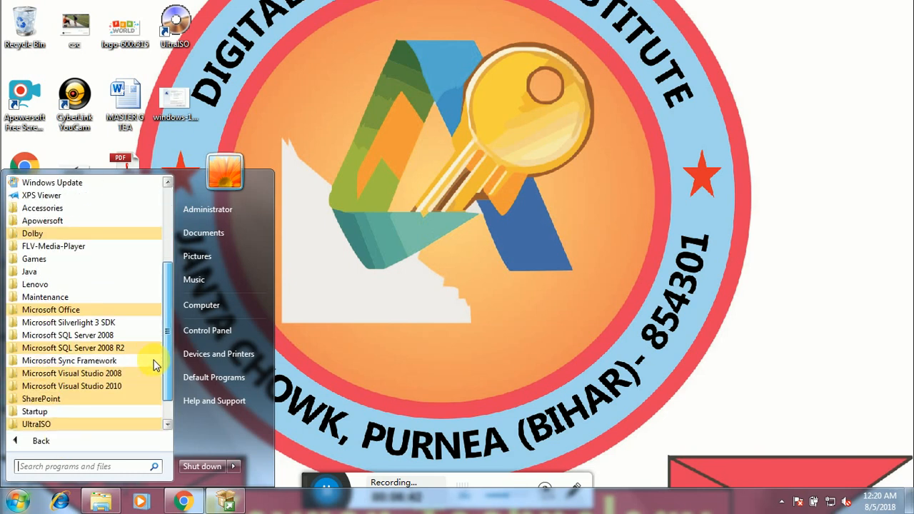
{"action": "left_click", "coordinate": [106, 352]}
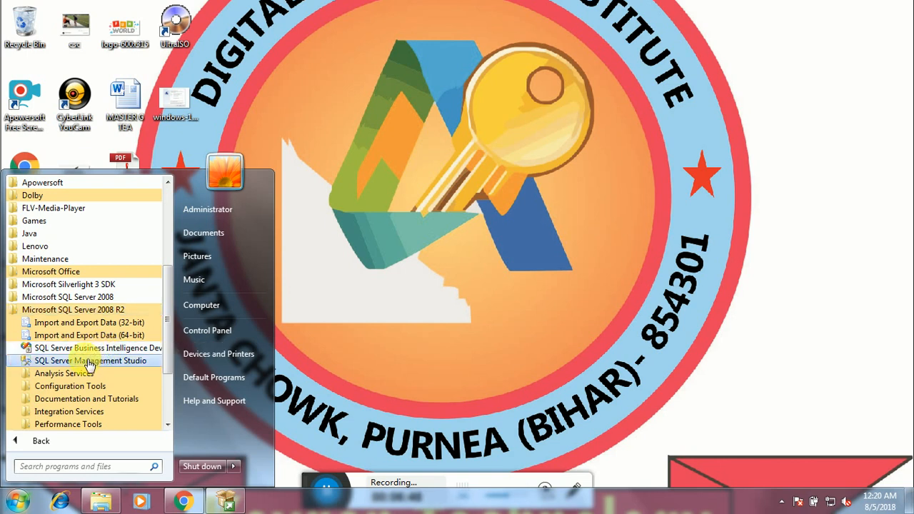
{"action": "left_click", "coordinate": [89, 361]}
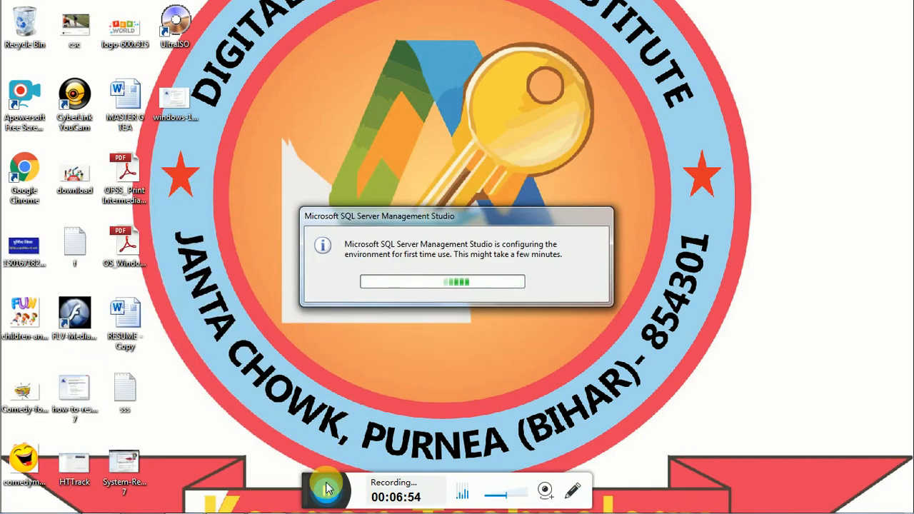
{"action": "left_click_drag", "start_coordinate": [320, 483], "coordinate": [307, 507]}
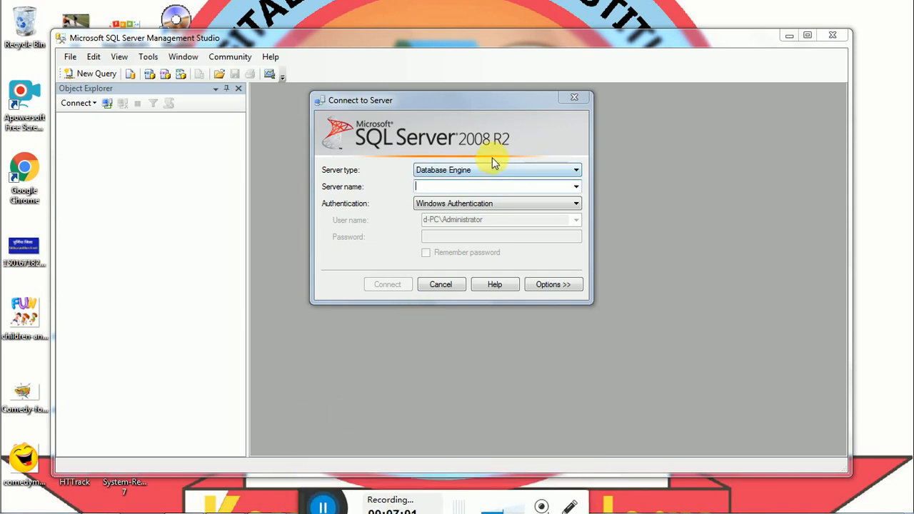
Try connecting to server '.' with SQL Server Authentication using the administrator login and a password
{"action": "left_click", "coordinate": [478, 187]}
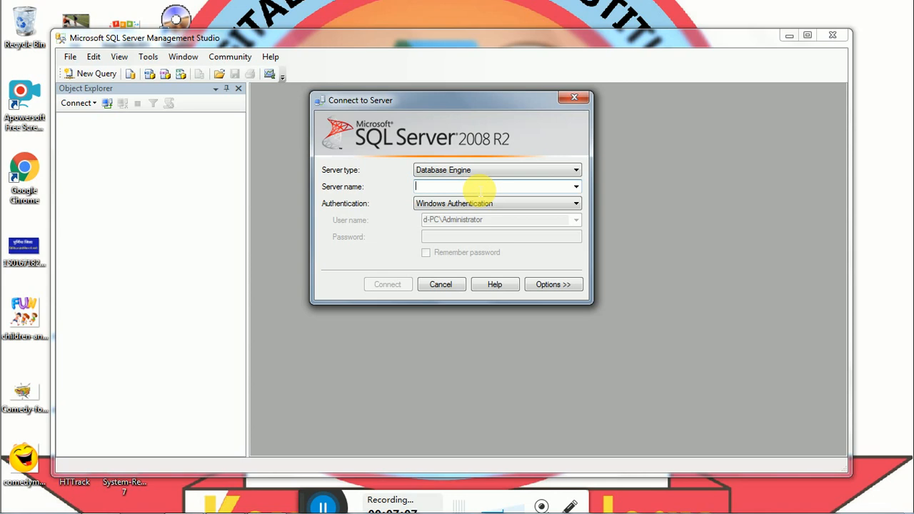
{"action": "type", "text": "."}
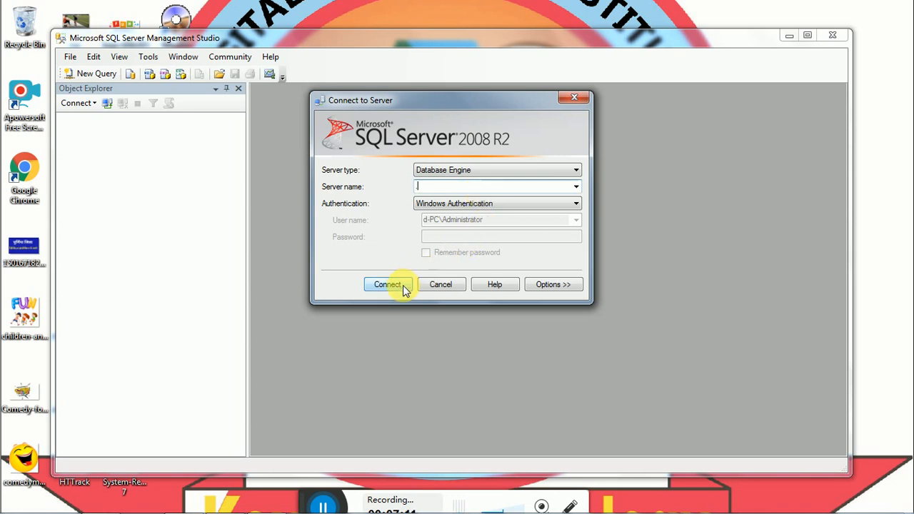
{"action": "left_click", "coordinate": [457, 204]}
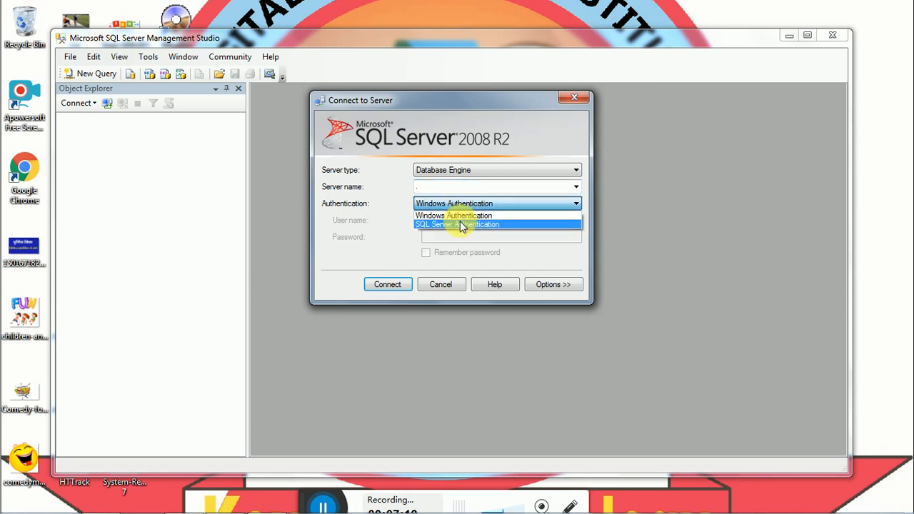
{"action": "left_click", "coordinate": [463, 225]}
{"action": "left_click", "coordinate": [460, 223]}
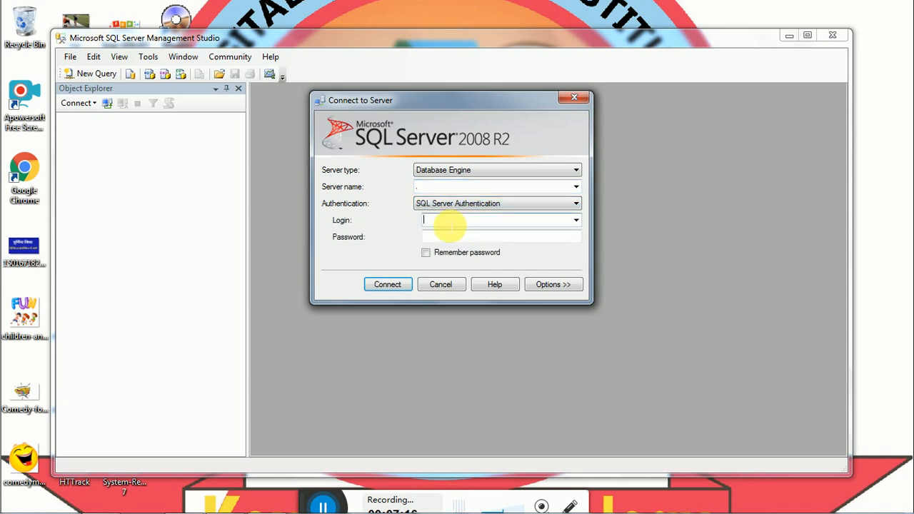
{"action": "type", "text": "adminis"}
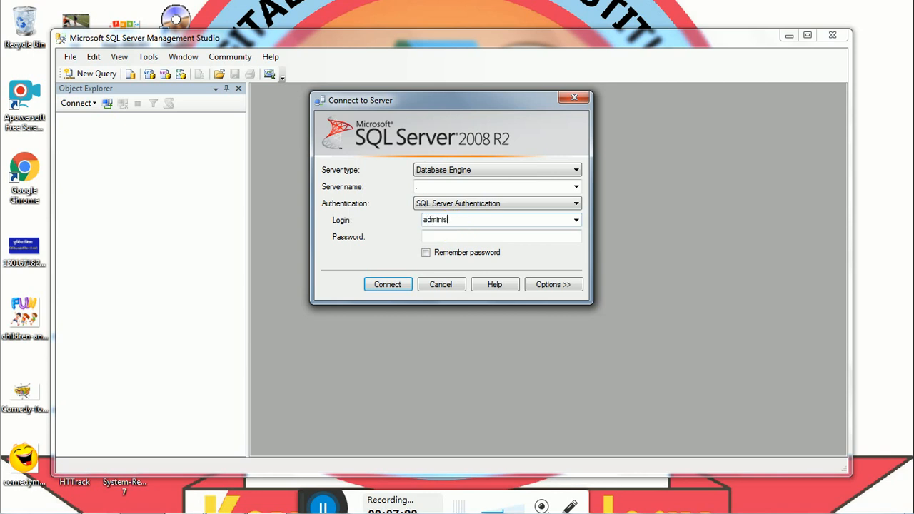
{"action": "type", "text": "trator"}
{"action": "left_click", "coordinate": [447, 238]}
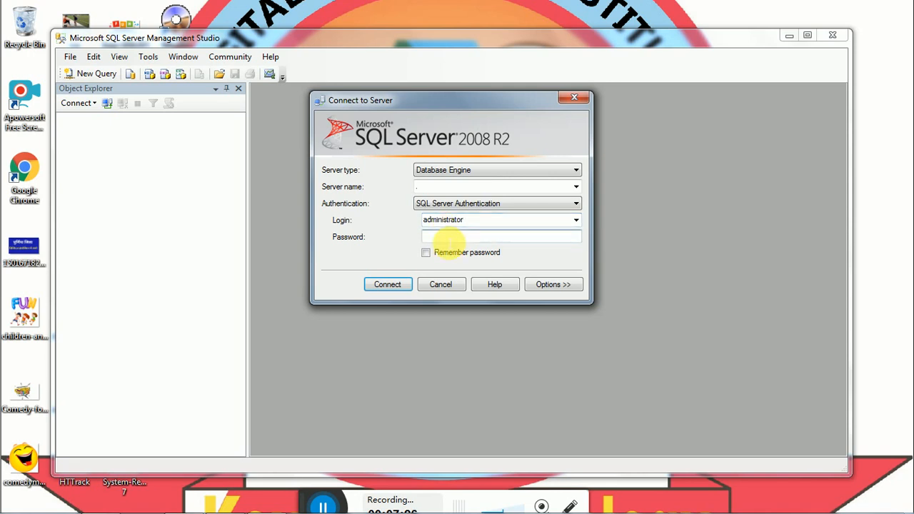
{"action": "type", "text": "1"}
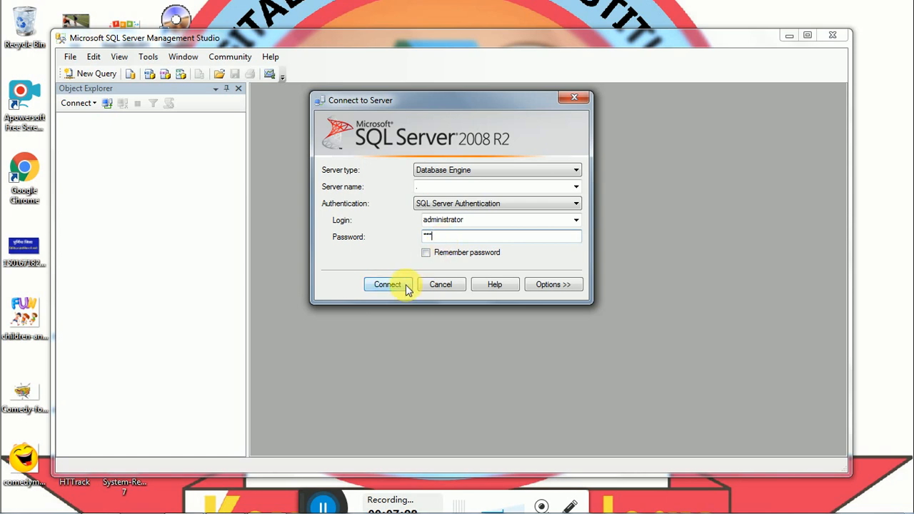
{"action": "left_click", "coordinate": [404, 287]}
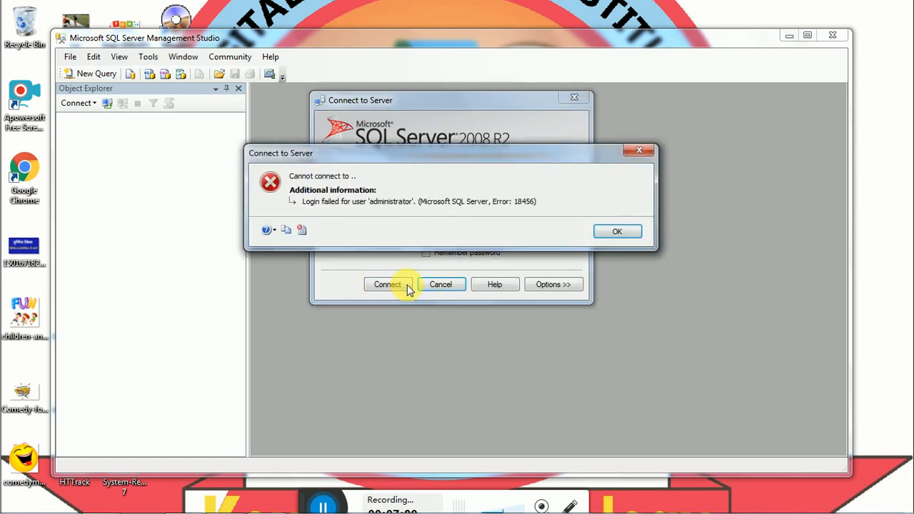
Retry with a retyped password, dismiss the repeated login-failed error, and switch to Windows Authentication
{"action": "left_click", "coordinate": [628, 234]}
{"action": "left_click", "coordinate": [511, 242]}
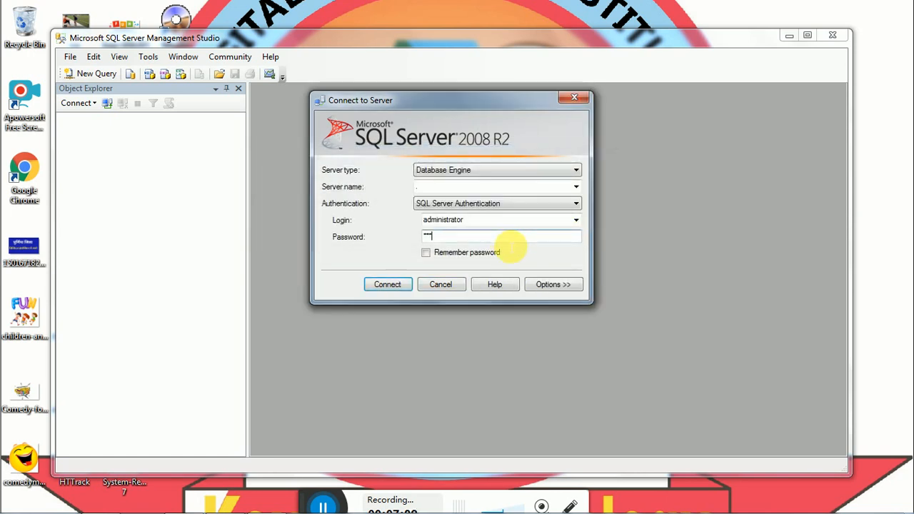
{"action": "key", "text": "BackSpace"}
{"action": "type", "text": "**"}
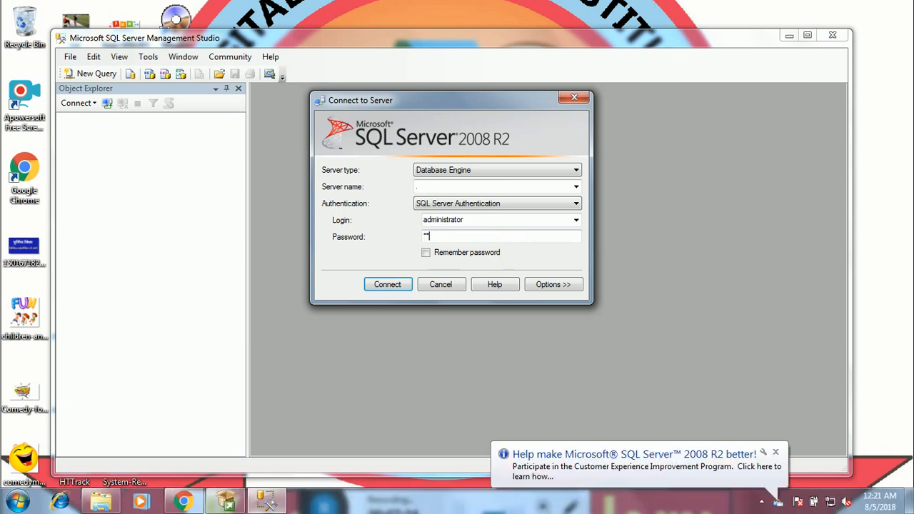
{"action": "left_click", "coordinate": [392, 286]}
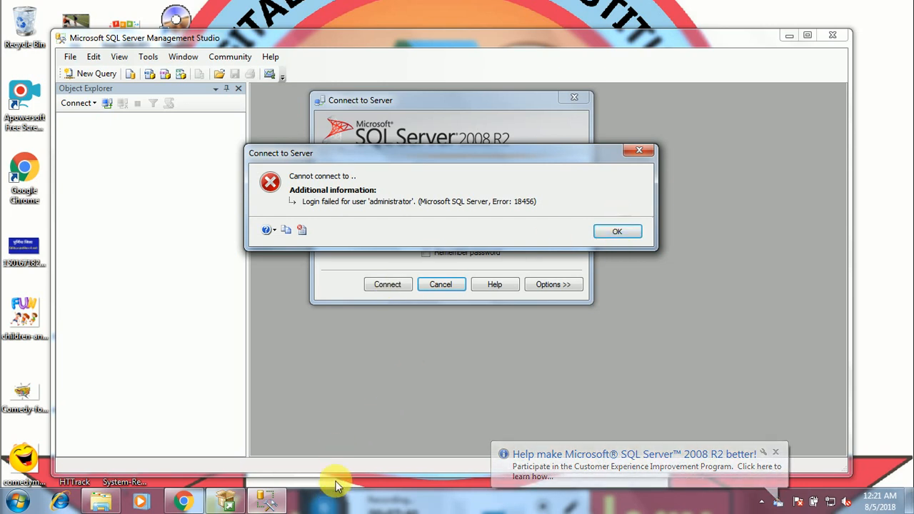
{"action": "left_click", "coordinate": [620, 235]}
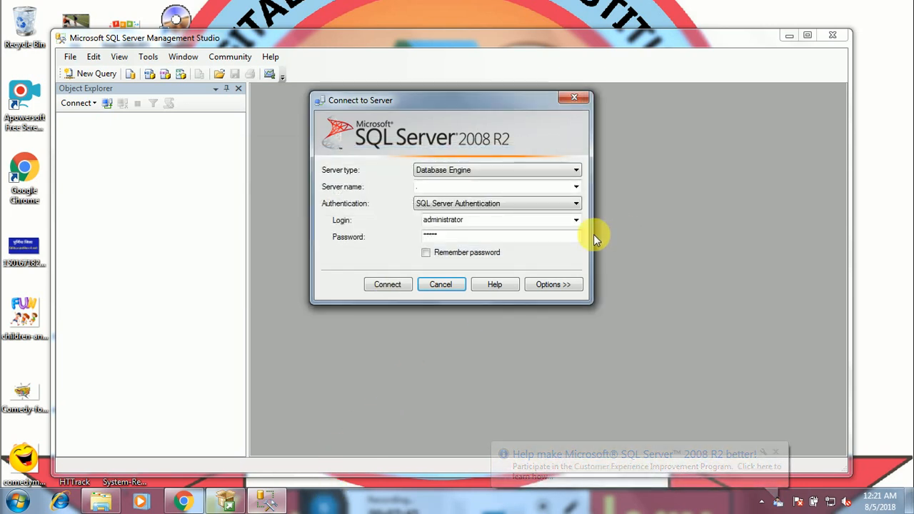
{"action": "left_click", "coordinate": [505, 207]}
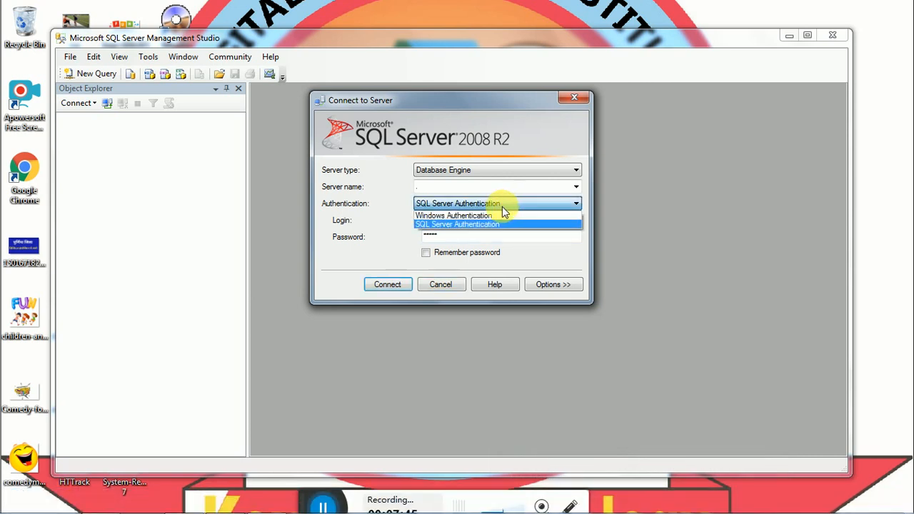
{"action": "left_click", "coordinate": [485, 213]}
Connect with Windows Authentication, open a new query, and select sa under Security > Logins
{"action": "left_click", "coordinate": [399, 290]}
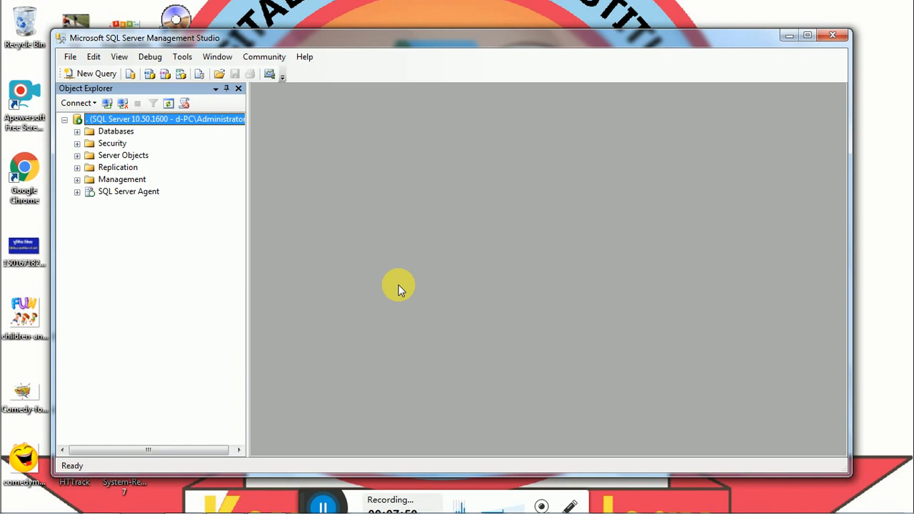
{"action": "left_click", "coordinate": [92, 75]}
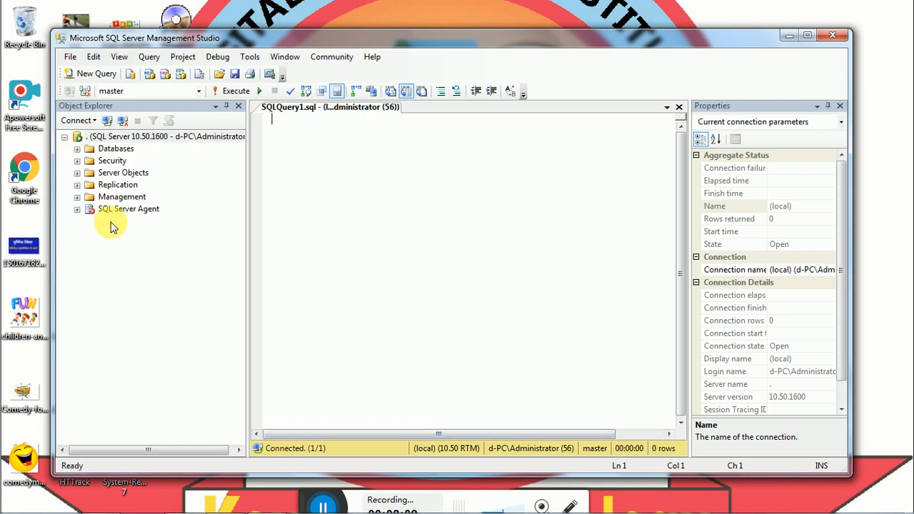
{"action": "left_click", "coordinate": [77, 160]}
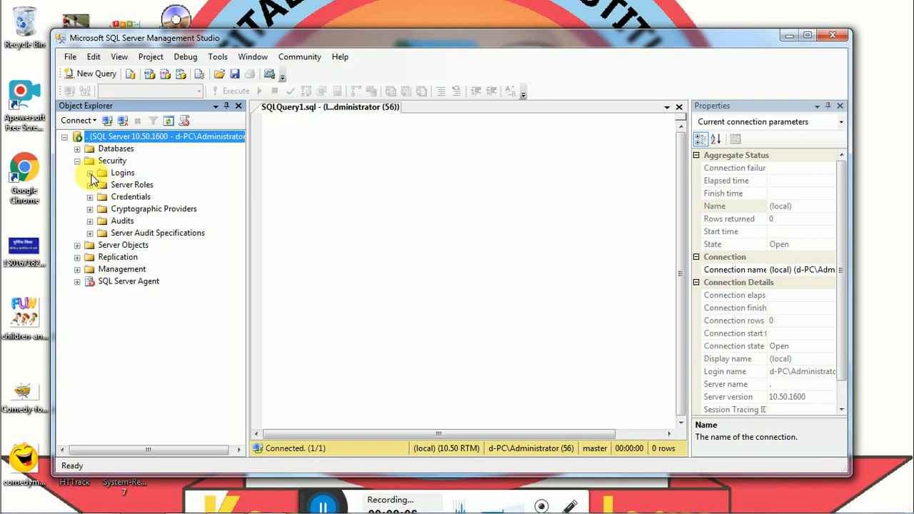
{"action": "left_click", "coordinate": [90, 174]}
{"action": "left_click", "coordinate": [121, 257]}
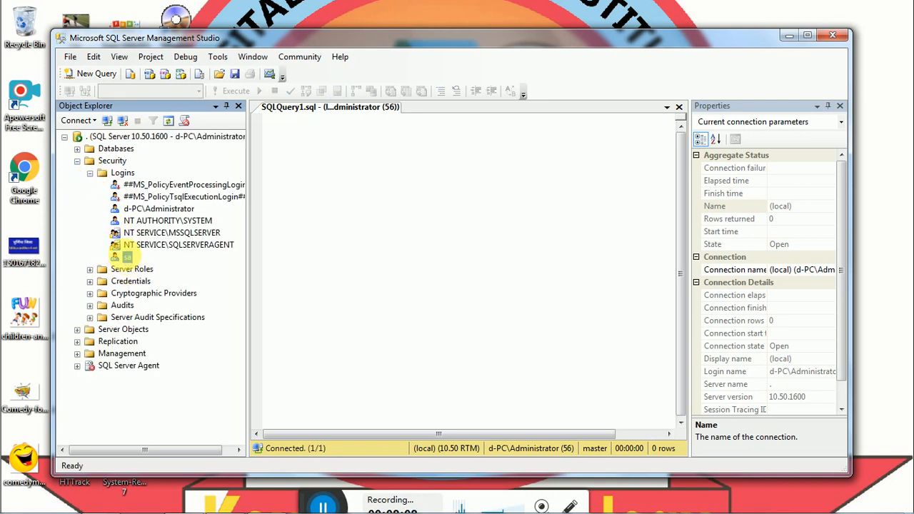
Set a new sa password and matching confirmation in its properties, save, and close Management Studio
{"action": "double_click", "coordinate": [123, 257]}
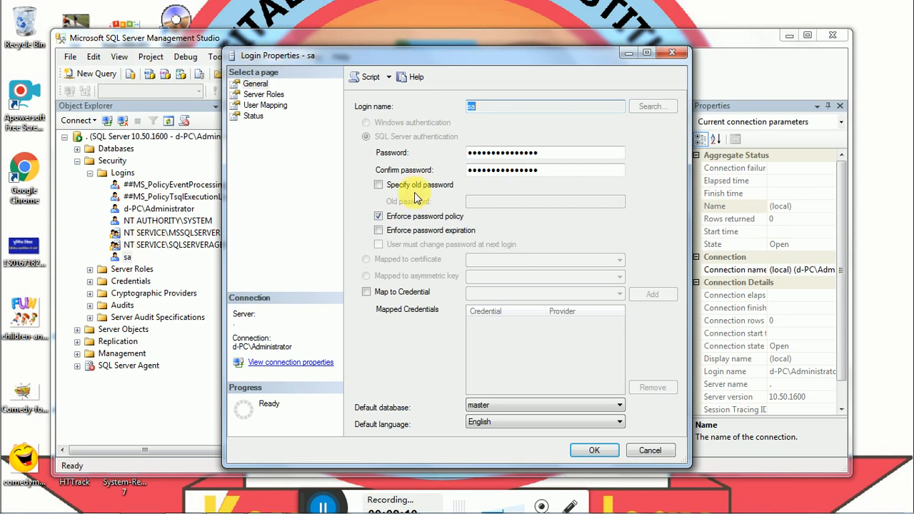
{"action": "left_click", "coordinate": [557, 153]}
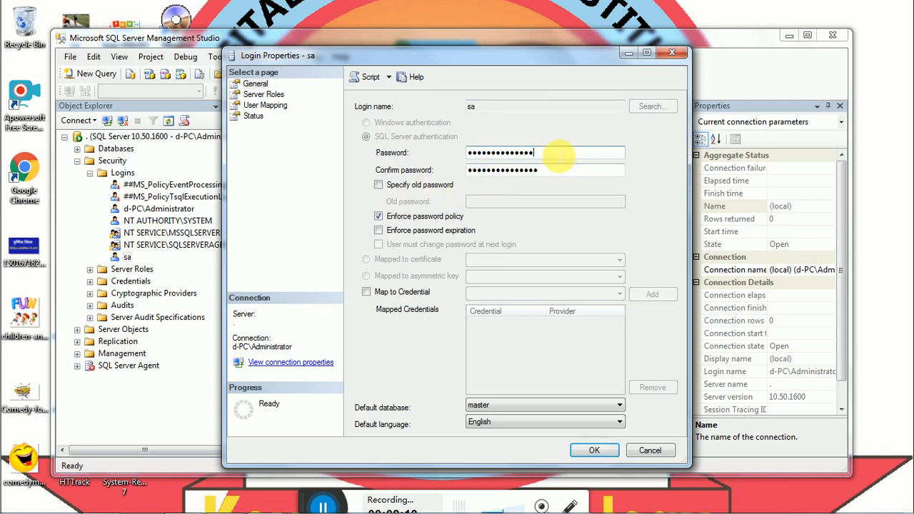
{"action": "key", "text": "BackSpace"}
{"action": "key", "text": "BackSpace"}
{"action": "key", "text": "BackSpace"}
{"action": "key", "text": "BackSpace"}
{"action": "key", "text": "BackSpace"}
{"action": "key", "text": "BackSpace"}
{"action": "key", "text": "BackSpace"}
{"action": "key", "text": "BackSpace"}
{"action": "key", "text": "BackSpace"}
{"action": "key", "text": "BackSpace"}
{"action": "key", "text": "BackSpace"}
{"action": "key", "text": "BackSpace"}
{"action": "key", "text": "BackSpace"}
{"action": "key", "text": "BackSpace"}
{"action": "key", "text": "BackSpace"}
{"action": "type", "text": "12"}
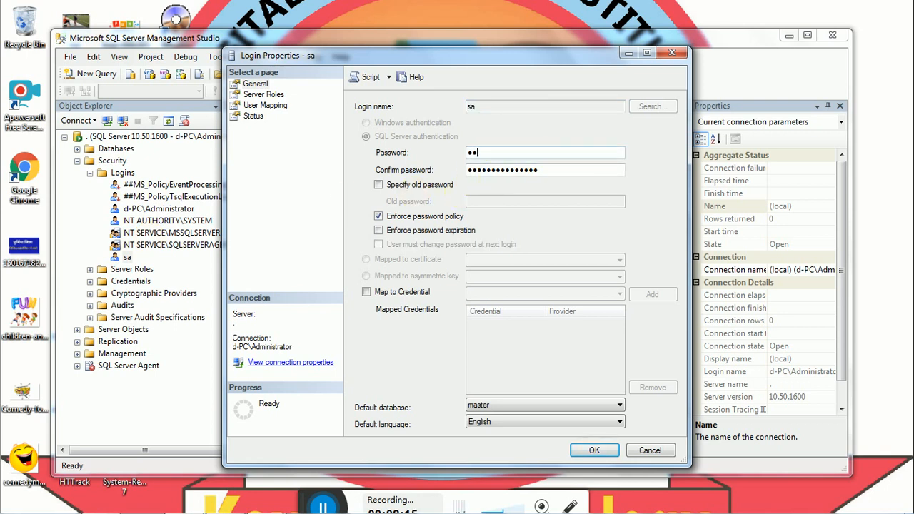
{"action": "left_click", "coordinate": [588, 174]}
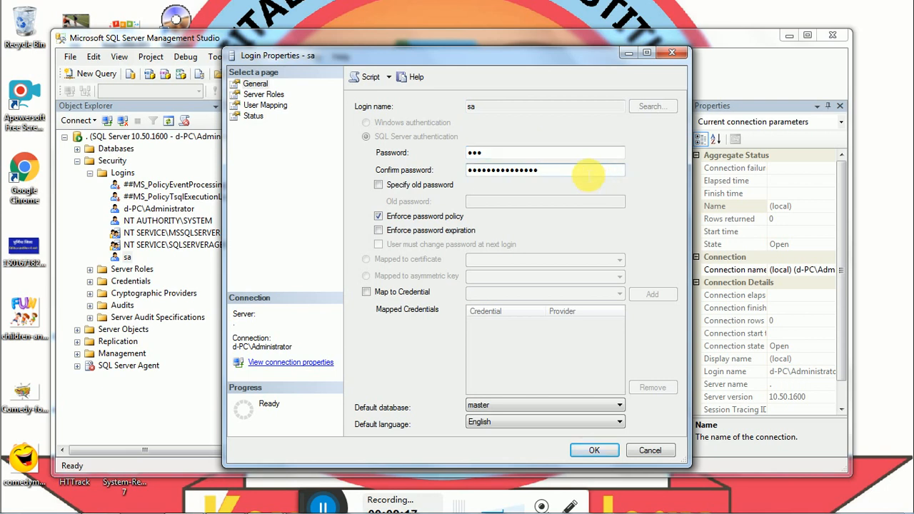
{"action": "key", "text": "BackSpace"}
{"action": "key", "text": "BackSpace"}
{"action": "key", "text": "BackSpace"}
{"action": "key", "text": "BackSpace"}
{"action": "key", "text": "BackSpace"}
{"action": "key", "text": "BackSpace"}
{"action": "key", "text": "BackSpace"}
{"action": "key", "text": "BackSpace"}
{"action": "key", "text": "BackSpace"}
{"action": "key", "text": "BackSpace"}
{"action": "key", "text": "BackSpace"}
{"action": "key", "text": "BackSpace"}
{"action": "key", "text": "BackSpace"}
{"action": "key", "text": "BackSpace"}
{"action": "type", "text": "12"}
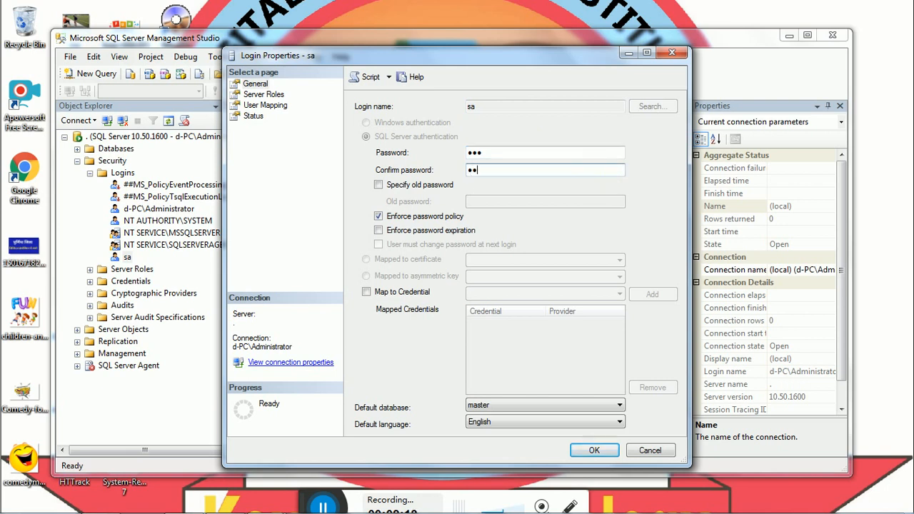
{"action": "left_click", "coordinate": [594, 449]}
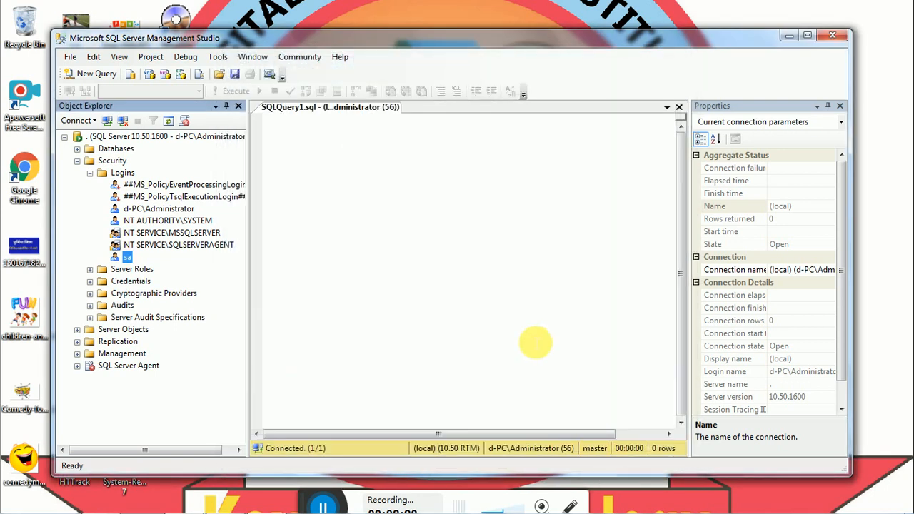
{"action": "left_click", "coordinate": [835, 37]}
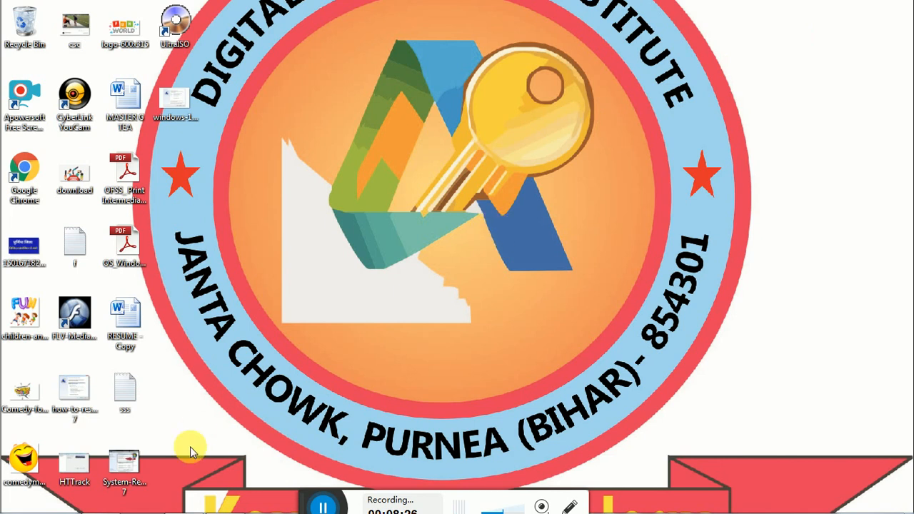
Relaunch SQL Server Management Studio from the Microsoft SQL Server 2008 R2 program folder
{"action": "left_click", "coordinate": [2, 505]}
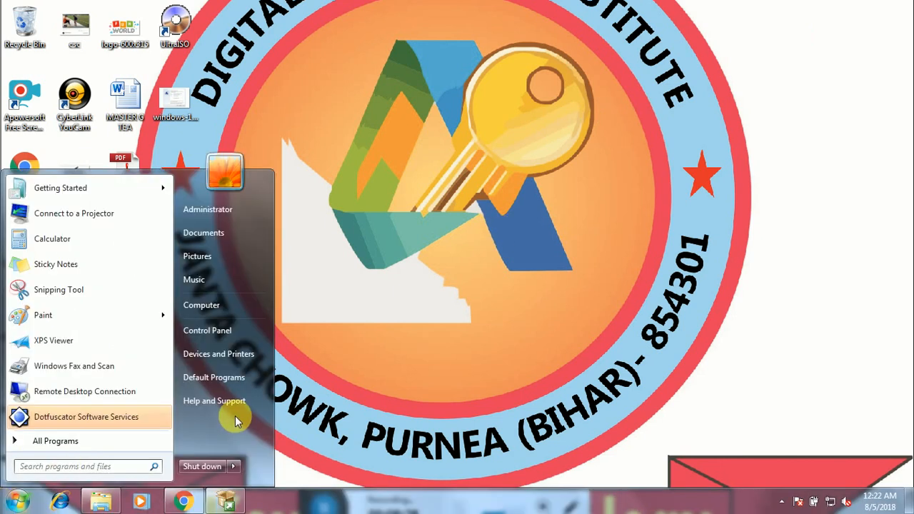
{"action": "left_click", "coordinate": [82, 440]}
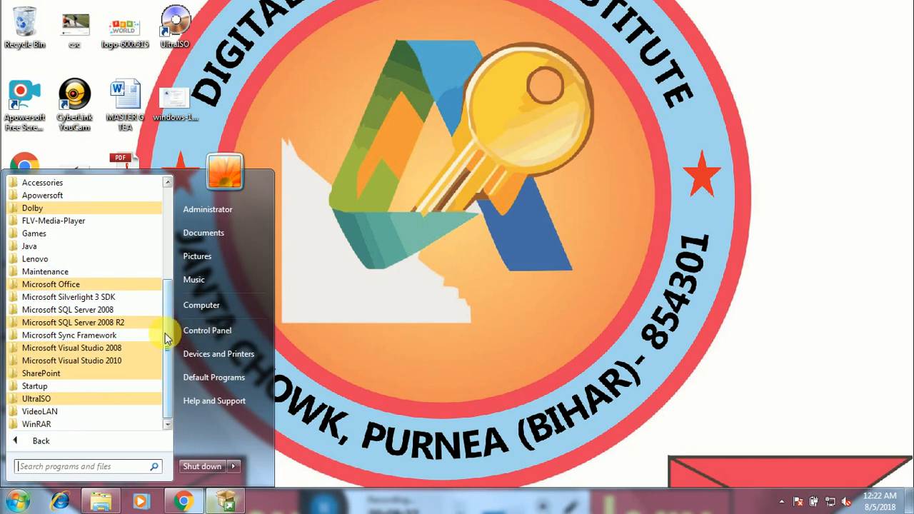
{"action": "left_click", "coordinate": [112, 322]}
{"action": "left_click", "coordinate": [93, 361]}
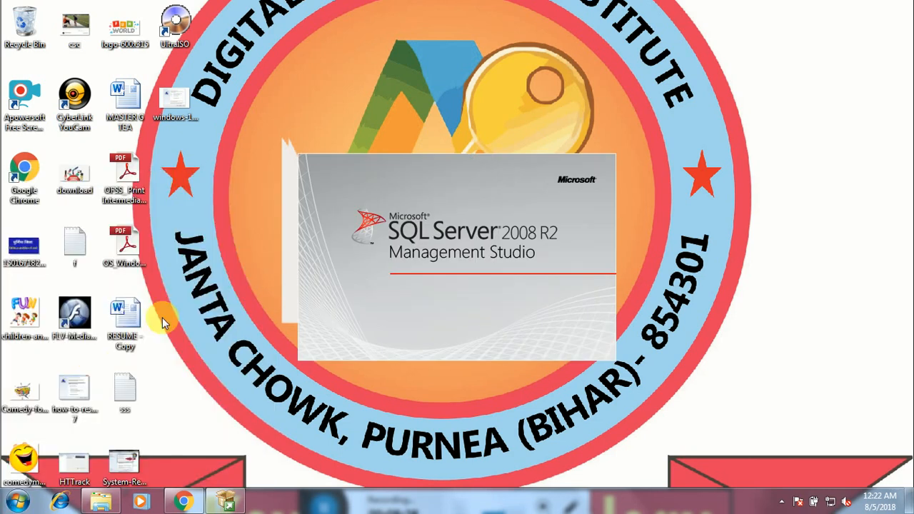
Log in to server '.' as sa with SQL Server Authentication and the new password
{"action": "type", "text": "."}
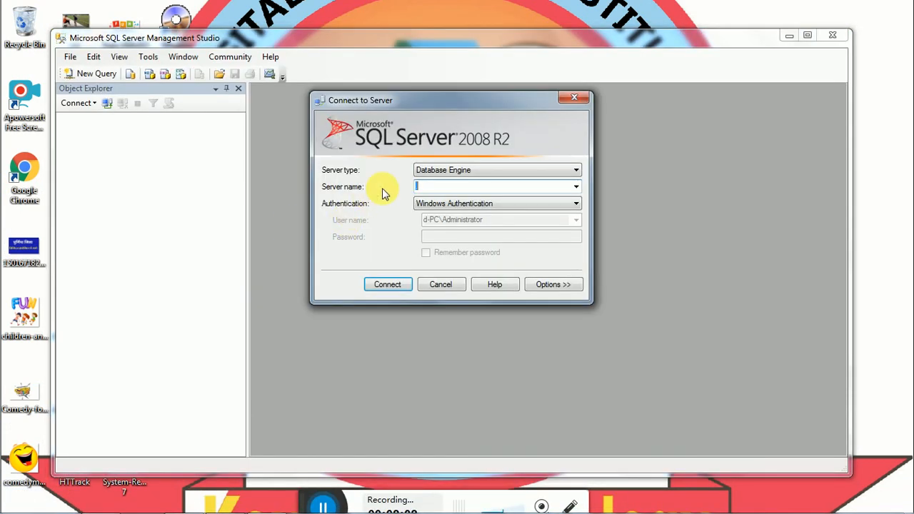
{"action": "left_click", "coordinate": [436, 204]}
{"action": "left_click", "coordinate": [451, 225]}
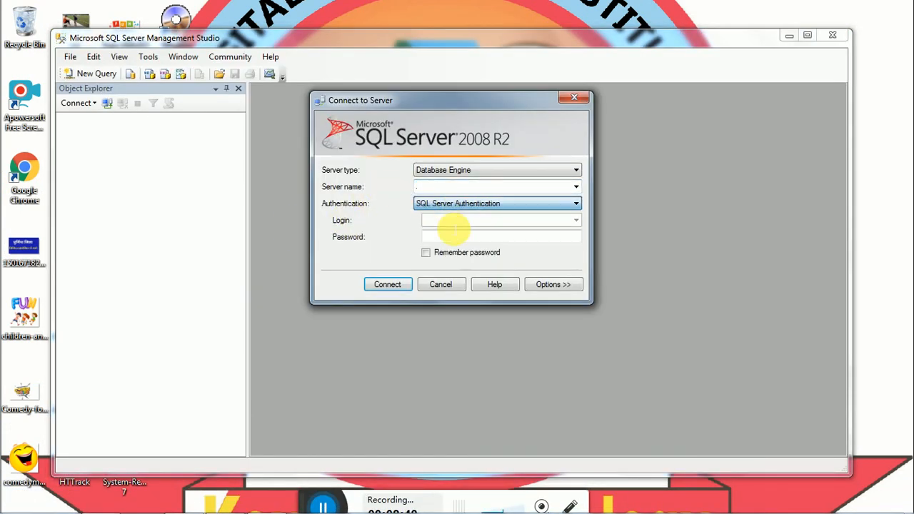
{"action": "type", "text": "sa"}
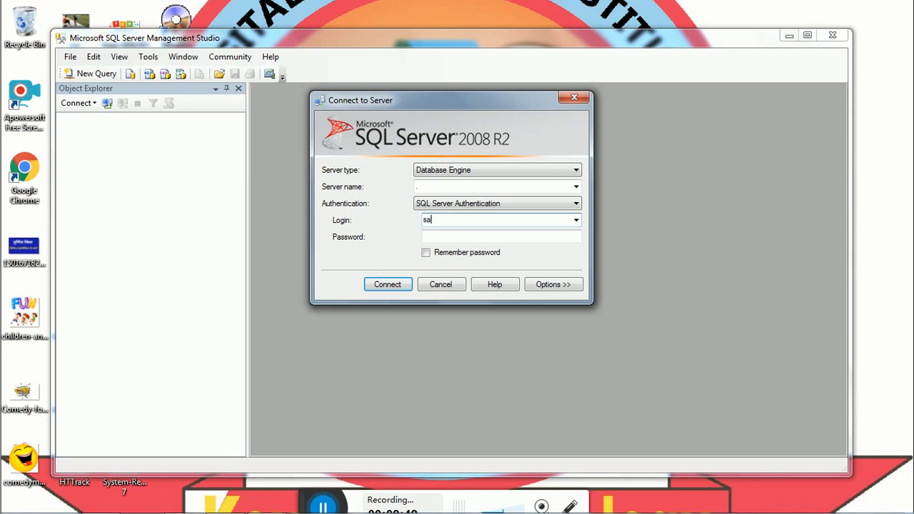
{"action": "key", "text": "Tab"}
{"action": "type", "text": "1"}
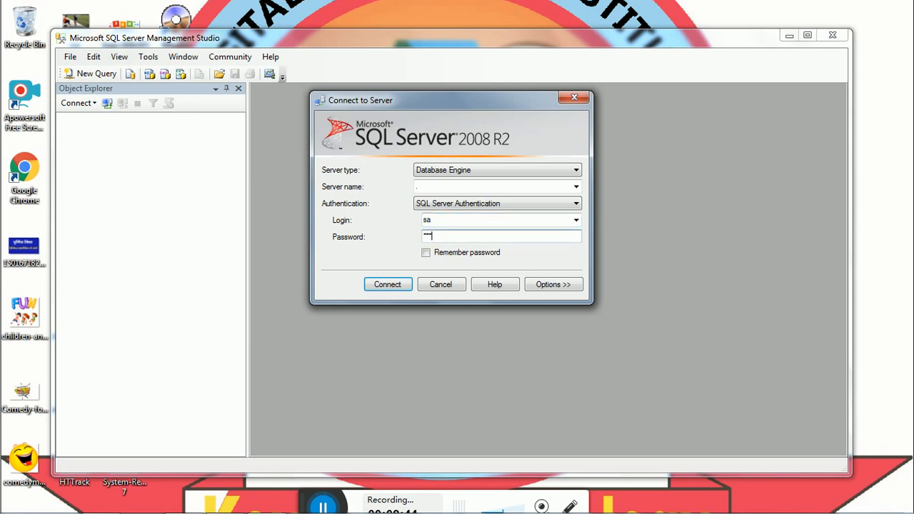
{"action": "left_click", "coordinate": [393, 284]}
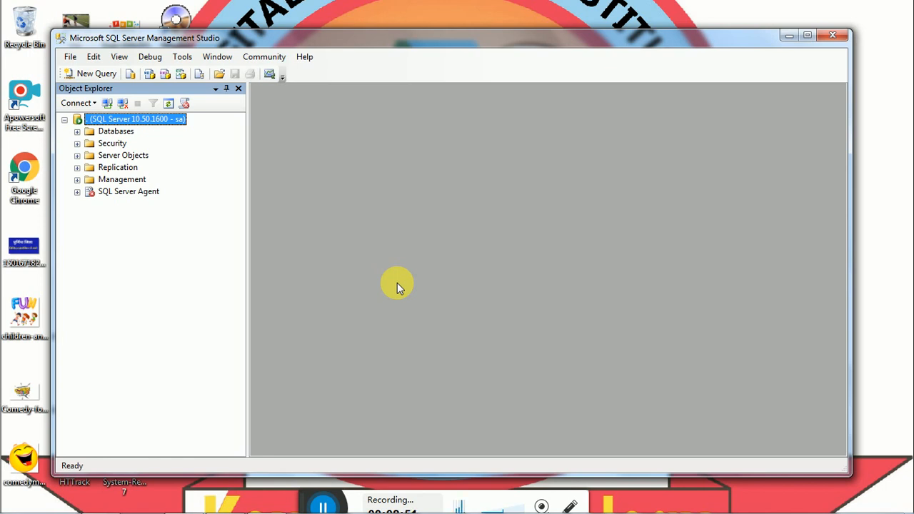
Close the Management Studio window to return to the Windows desktop
{"action": "left_click", "coordinate": [832, 37]}
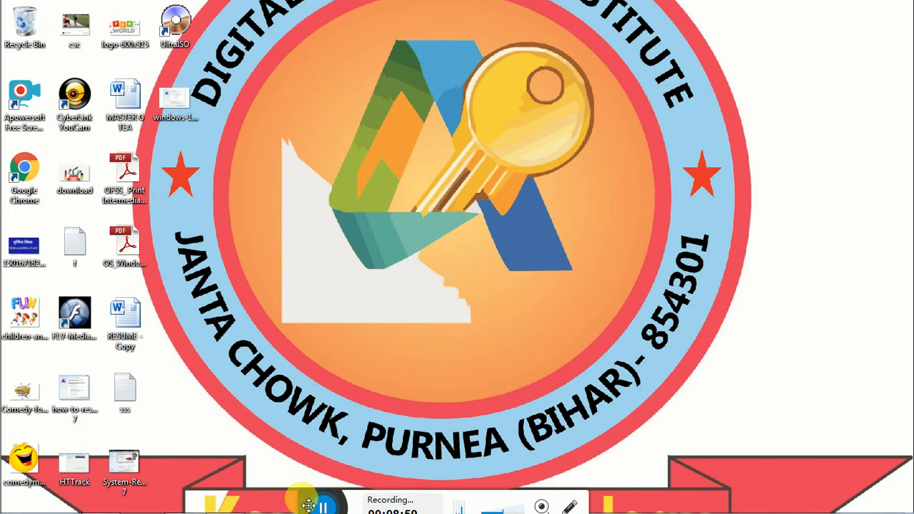
{"action": "left_click_drag", "start_coordinate": [308, 507], "coordinate": [314, 467]}
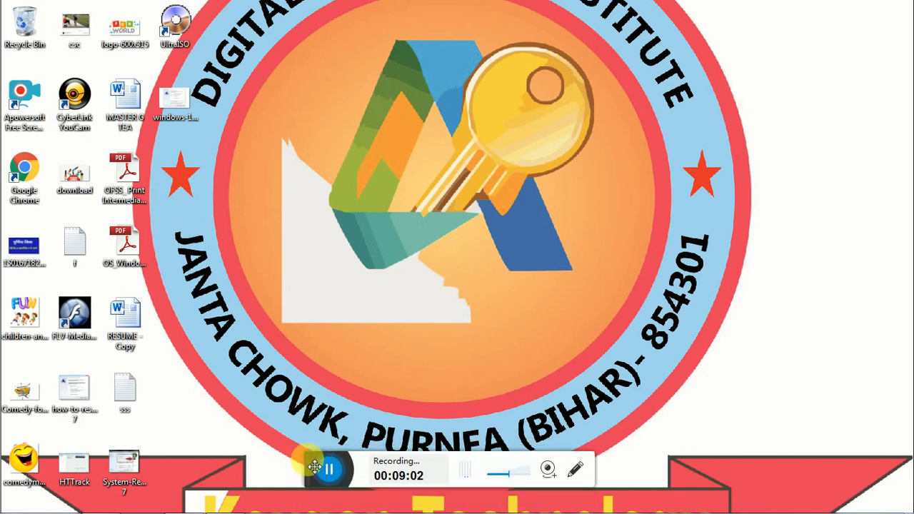